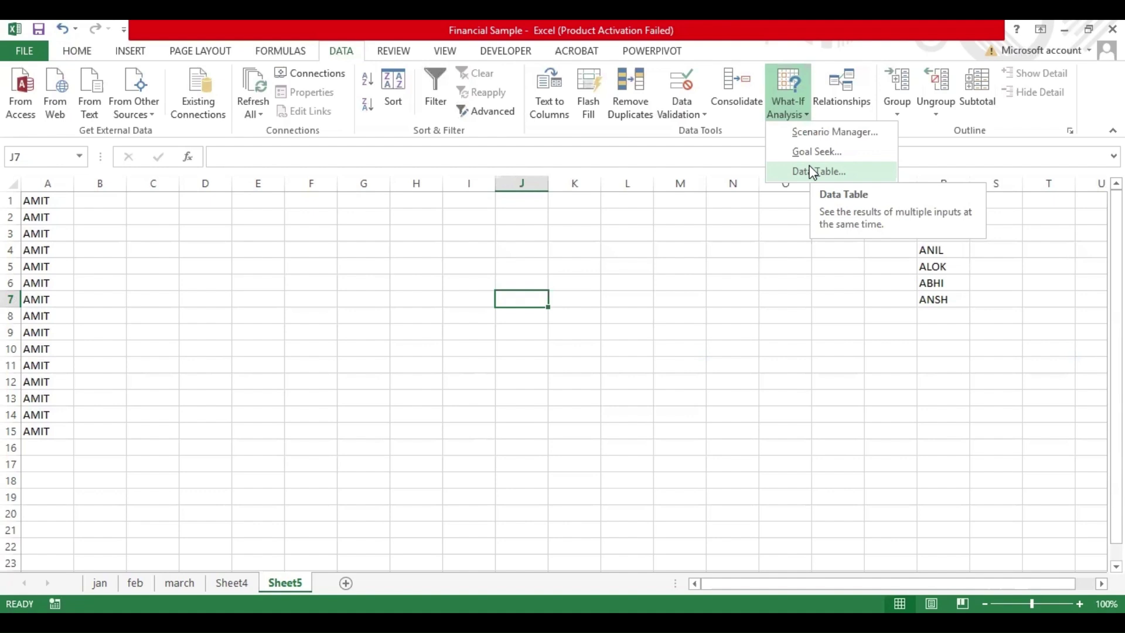
{"action": "left_click", "coordinate": [814, 171]}
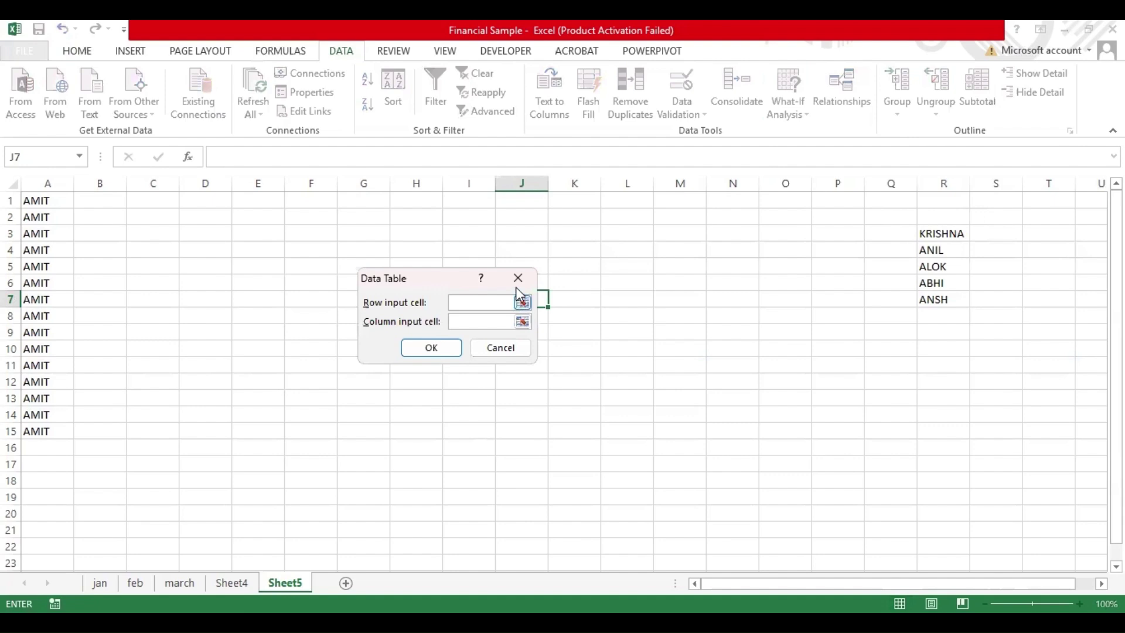
{"action": "key", "text": "Escape"}
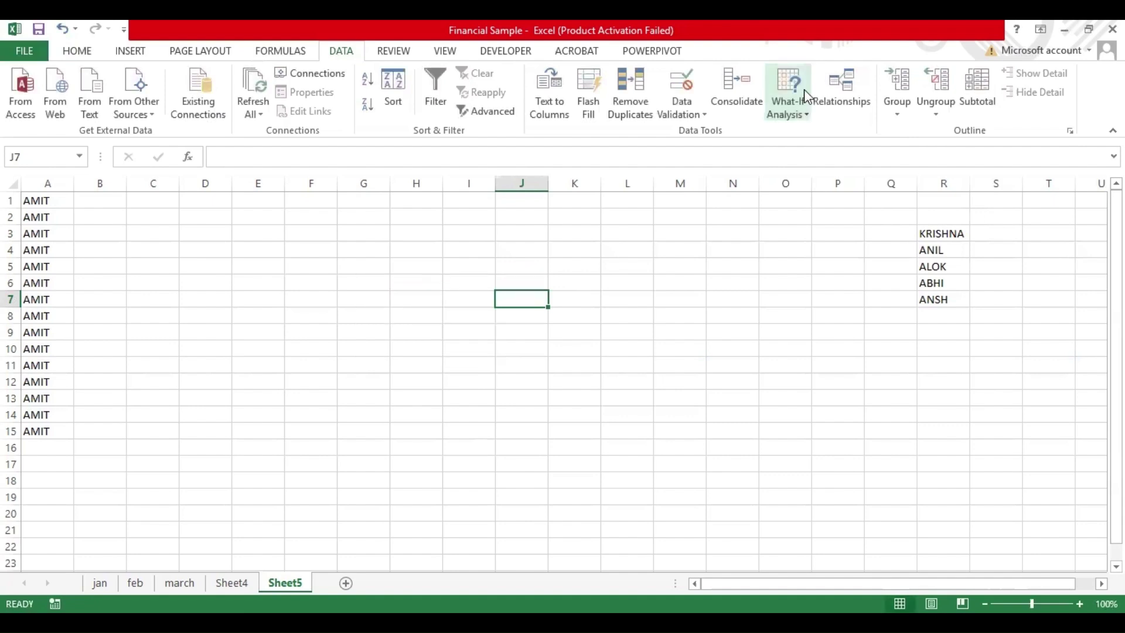
{"action": "left_click", "coordinate": [797, 117]}
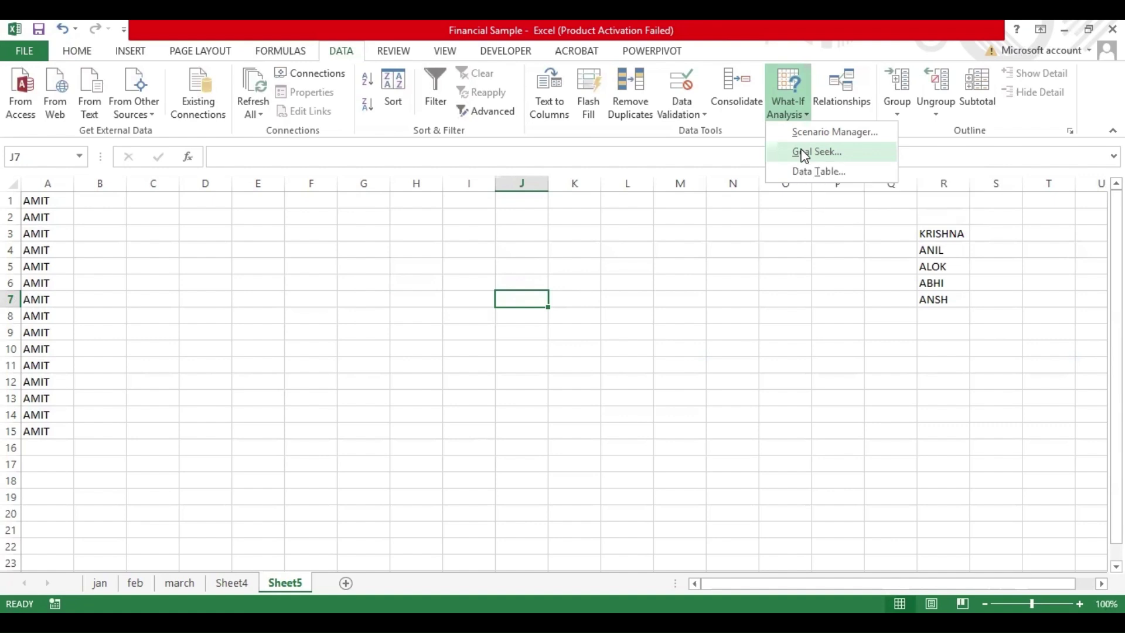
{"action": "left_click", "coordinate": [804, 153]}
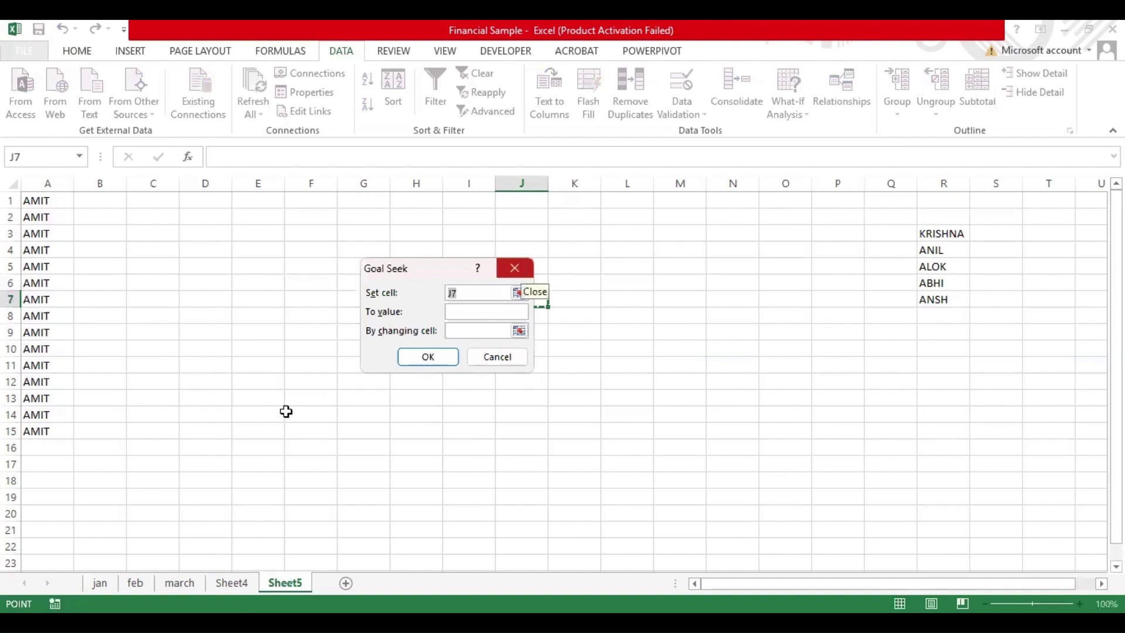
{"action": "key", "text": "Escape"}
- Enter 86 in cell F7 as the first mark of the row
{"action": "left_click", "coordinate": [300, 304]}
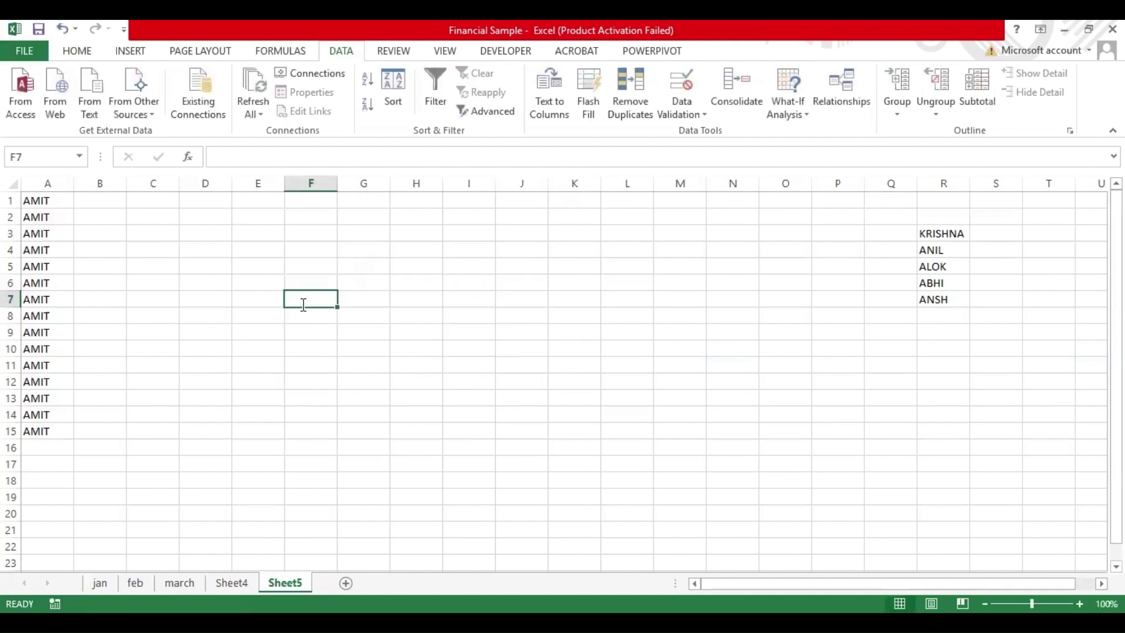
{"action": "type", "text": "name"}
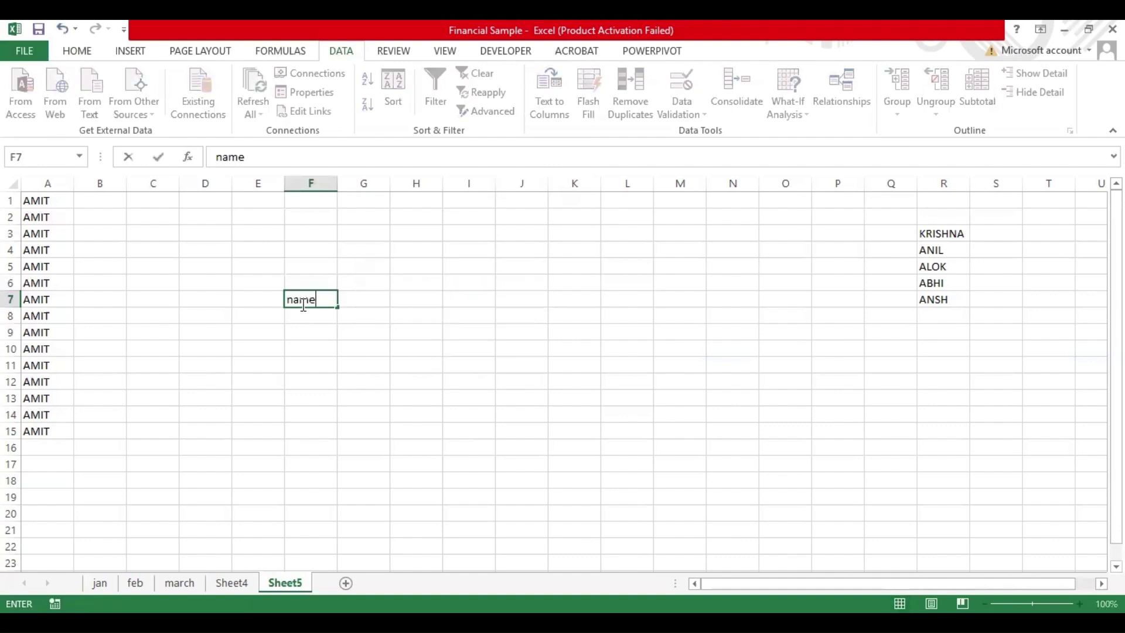
{"action": "key", "text": "BackSpace"}
{"action": "key", "text": "BackSpace"}
{"action": "key", "text": "BackSpace"}
{"action": "key", "text": "BackSpace"}
{"action": "type", "text": "88"}
{"action": "key", "text": "BackSpace"}
{"action": "type", "text": "6"}
{"action": "key", "text": "Tab"}
- Enter 85, 98 and 45 in G7 to I7 and 97 in K7, leaving J7 empty
{"action": "type", "text": "85"}
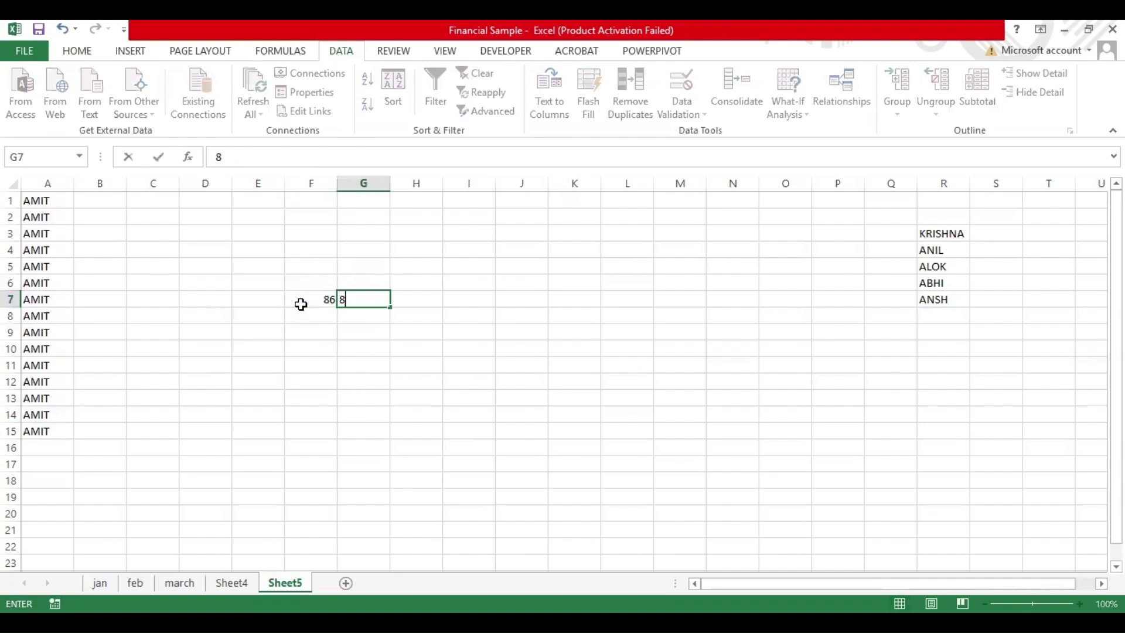
{"action": "key", "text": "Tab"}
{"action": "type", "text": "98"}
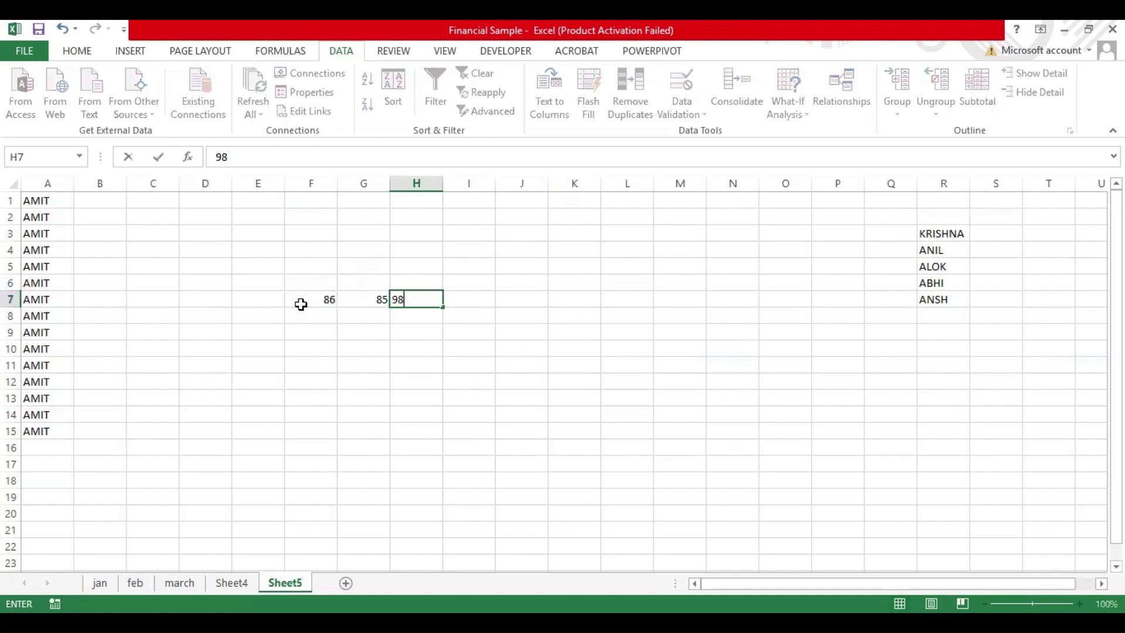
{"action": "key", "text": "Tab"}
{"action": "type", "text": "45"}
{"action": "key", "text": "Tab"}
{"action": "key", "text": "Tab"}
{"action": "type", "text": "97"}
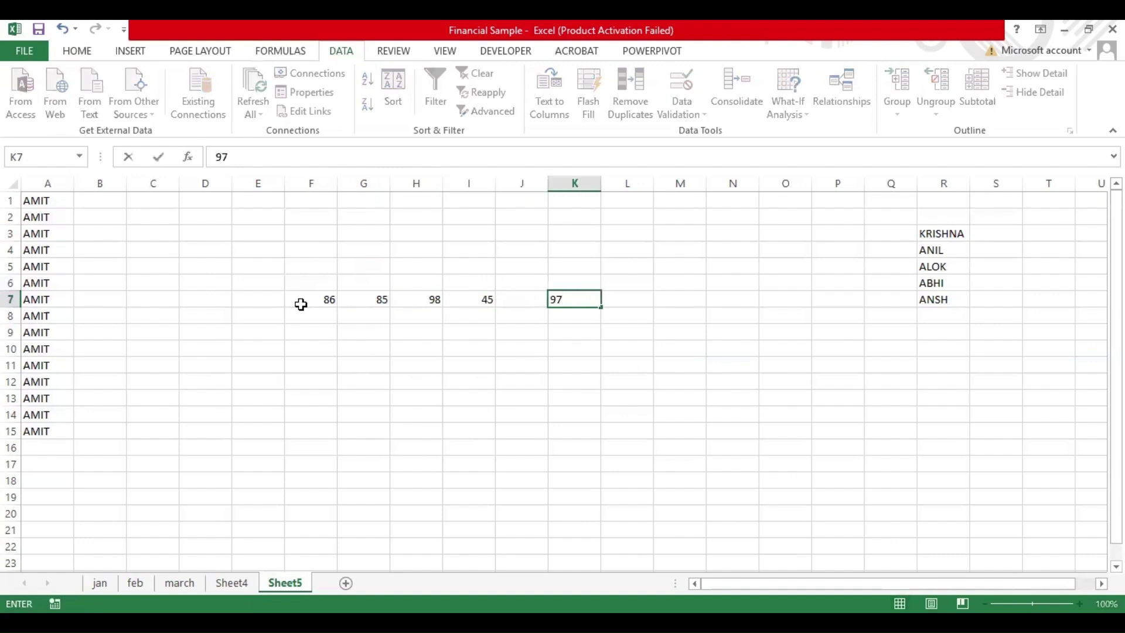
{"action": "key", "text": "Tab"}
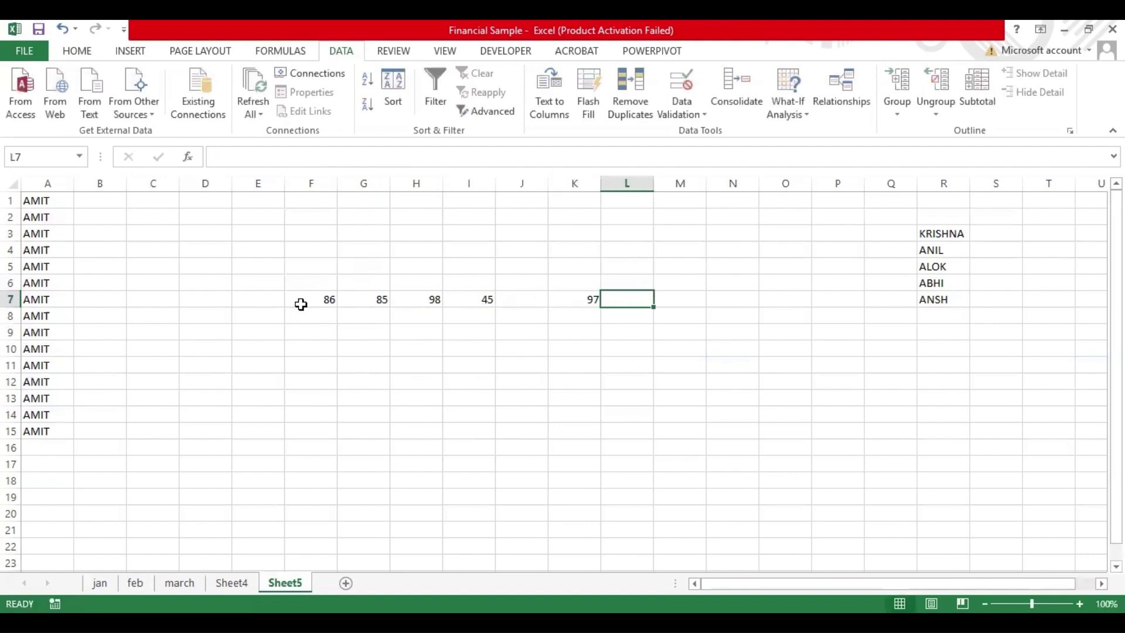
- Total the marks in L7 with a SUM formula over F7:K7
{"action": "type", "text": "=sum"}
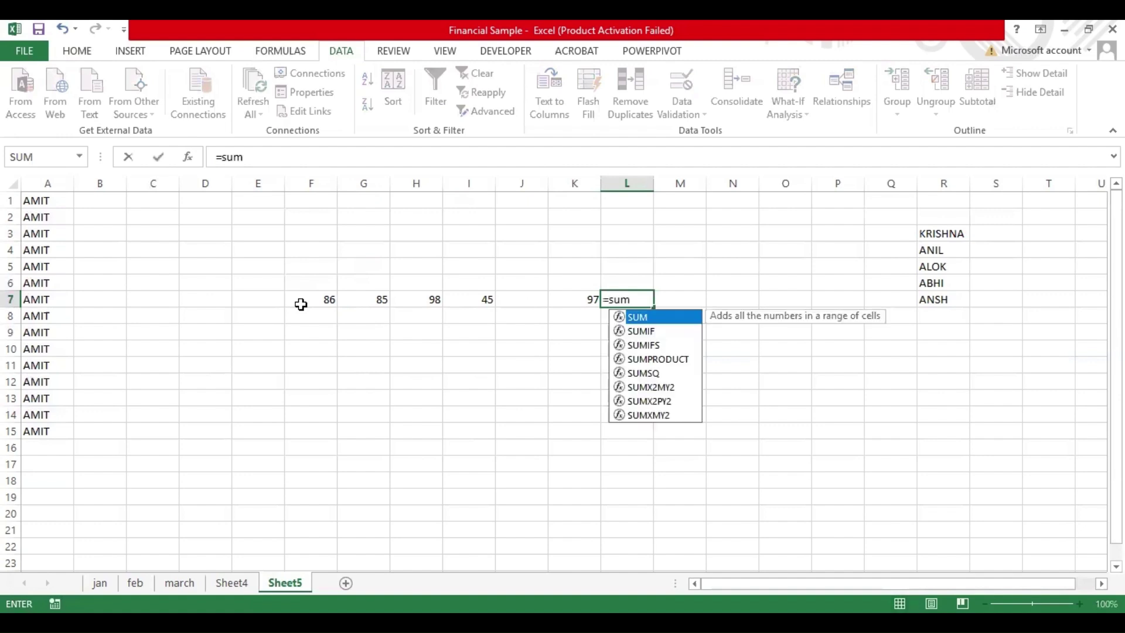
{"action": "type", "text": "("}
{"action": "key", "text": "Left"}
{"action": "key", "text": "Left"}
{"action": "key", "text": "Left"}
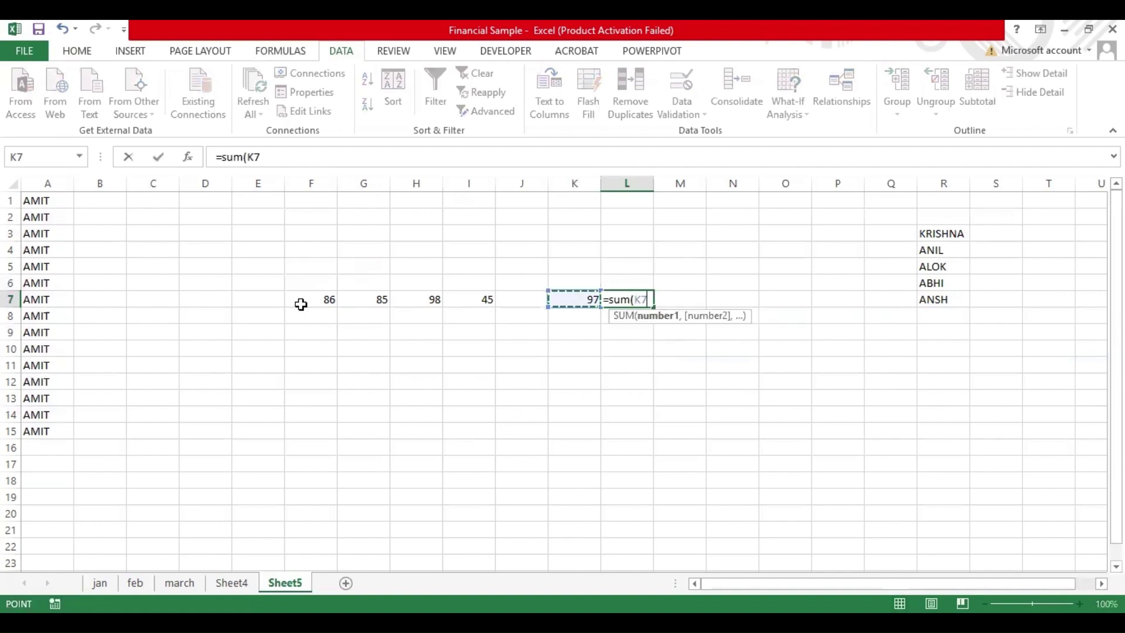
{"action": "left_click_drag", "start_coordinate": [301, 304], "coordinate": [302, 305]}
{"action": "key", "text": "shift+Right"}
{"action": "key", "text": "shift+Right"}
{"action": "key", "text": "shift+Right"}
{"action": "key", "text": "shift+Right"}
{"action": "type", "text": ")"}
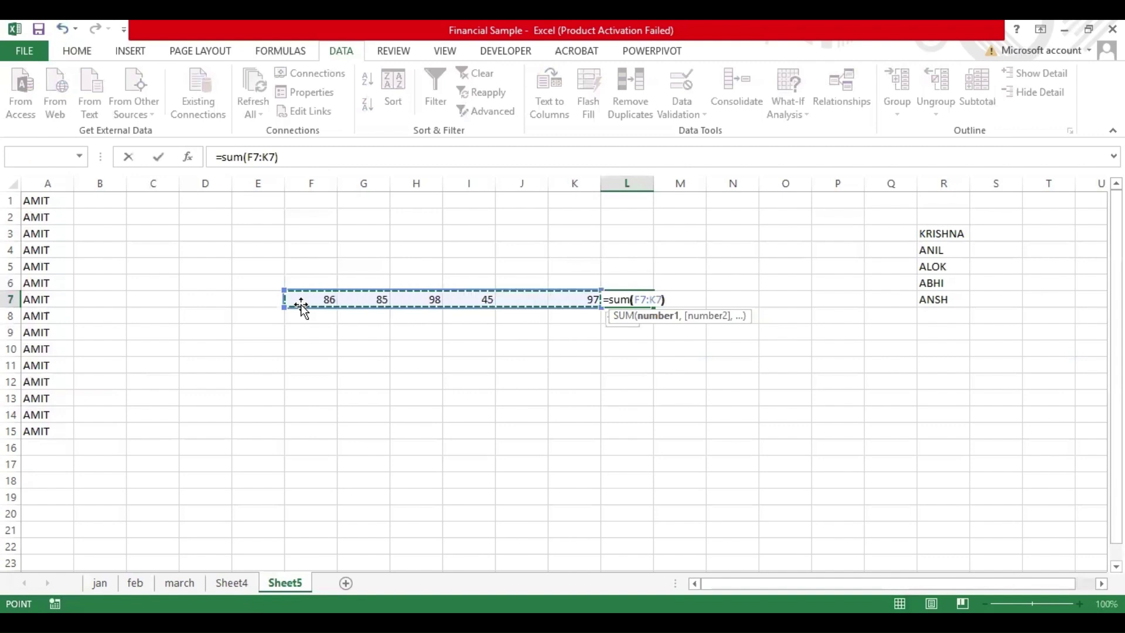
{"action": "key", "text": "Return"}
- Calculate the average in M7 with the formula =L7/6
{"action": "left_click", "coordinate": [301, 304]}
{"action": "key", "text": "Right"}
{"action": "key", "text": "Right"}
{"action": "key", "text": "Right"}
{"action": "key", "text": "Right"}
{"action": "key", "text": "Right"}
{"action": "key", "text": "Right"}
{"action": "key", "text": "Right"}
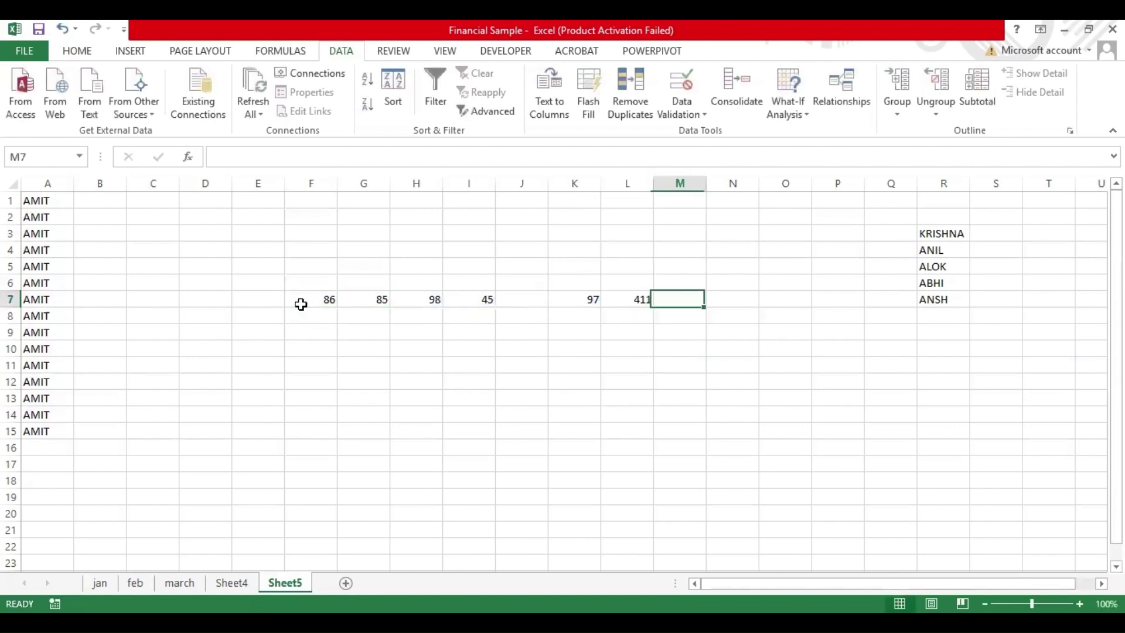
{"action": "type", "text": "="}
{"action": "key", "text": "Left"}
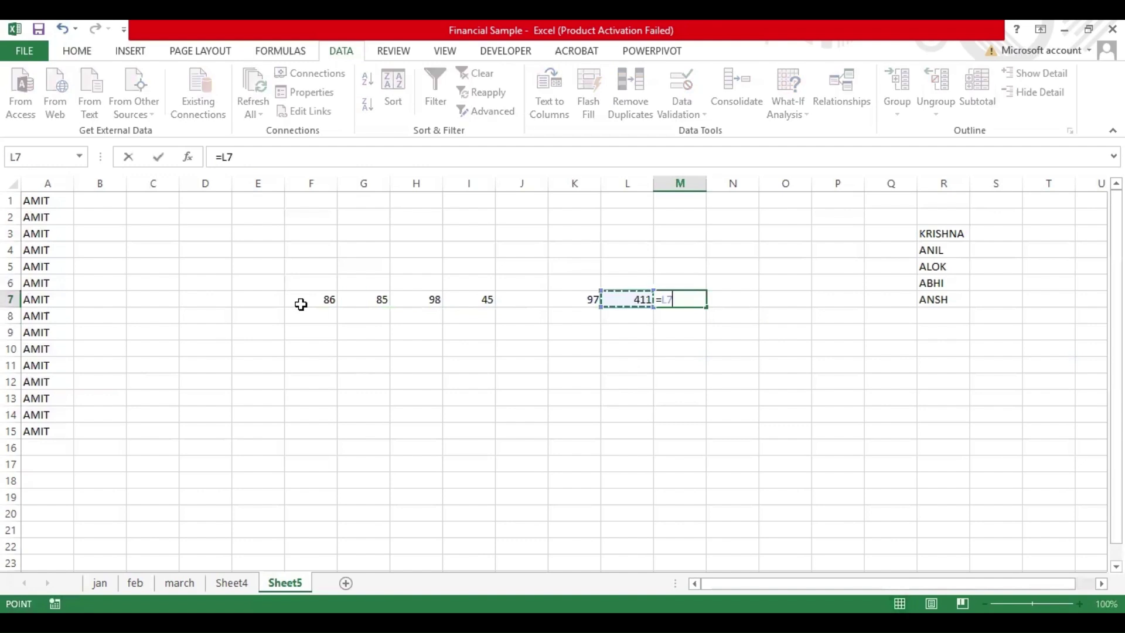
{"action": "type", "text": "/"}
{"action": "type", "text": "6"}
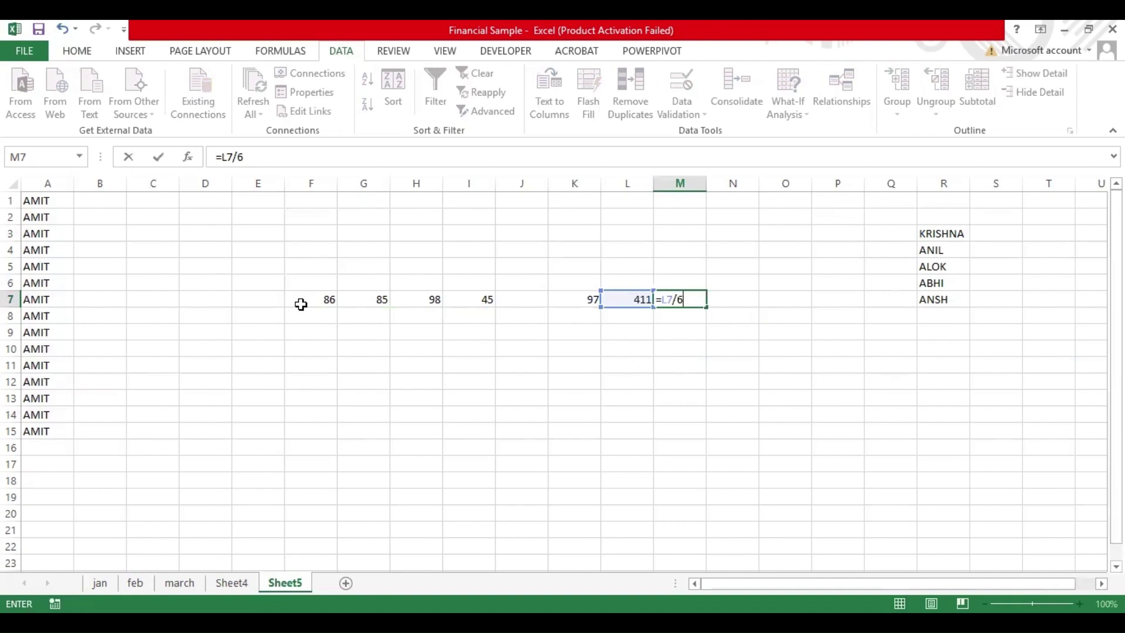
{"action": "key", "text": "Return"}
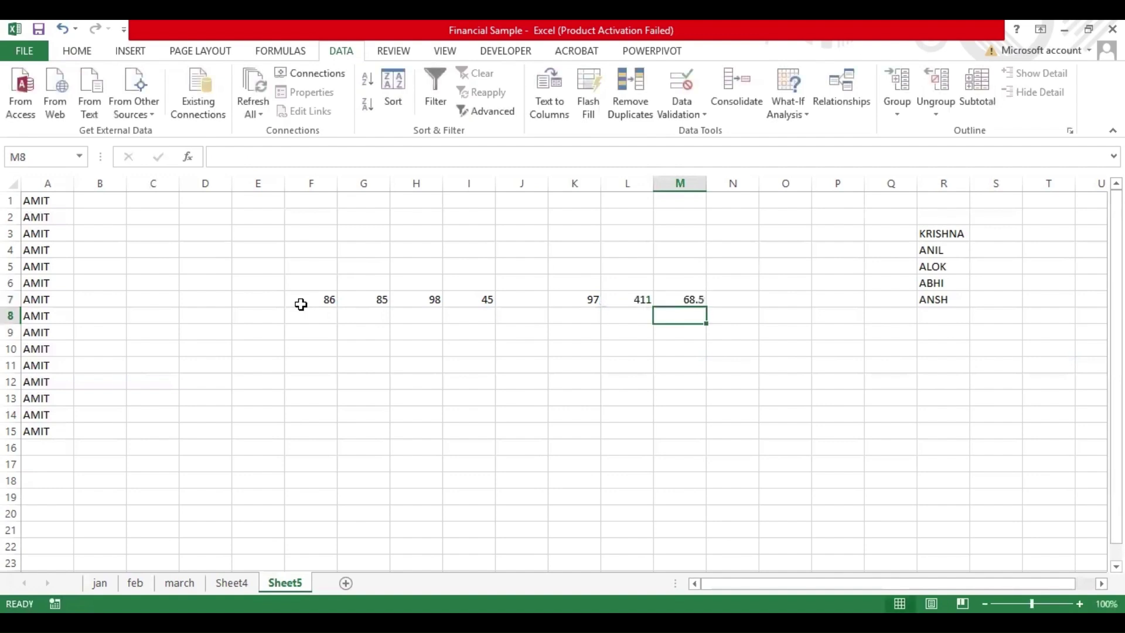
- Run Goal Seek to bring M7 to 80 by changing the empty mark cell J7, and keep the solution
{"action": "key", "text": "Up"}
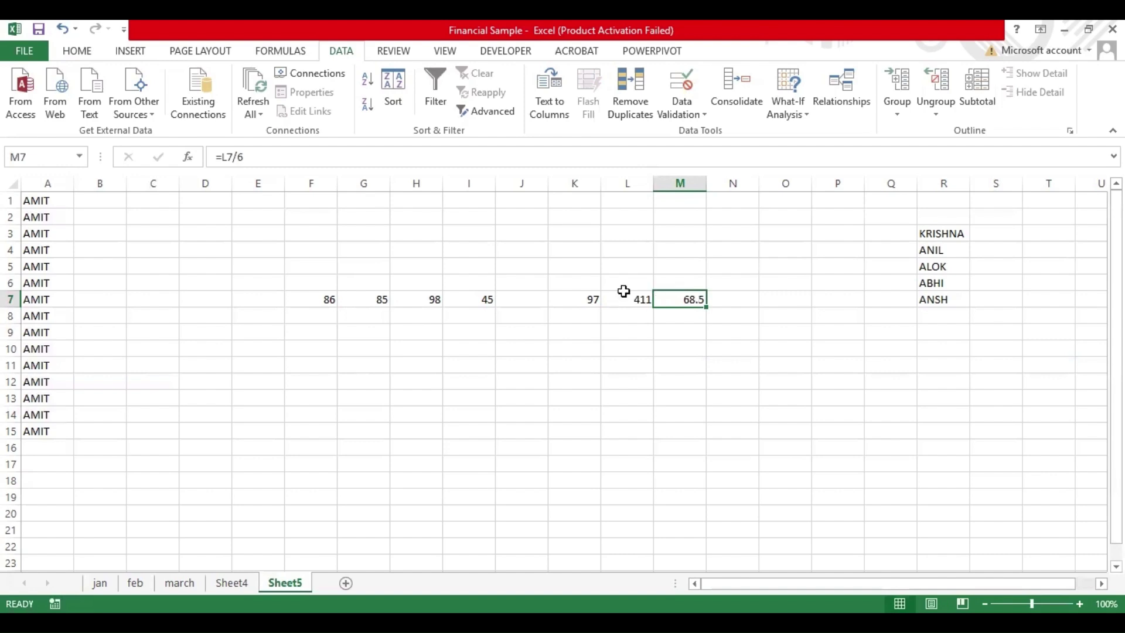
{"action": "left_click", "coordinate": [521, 300]}
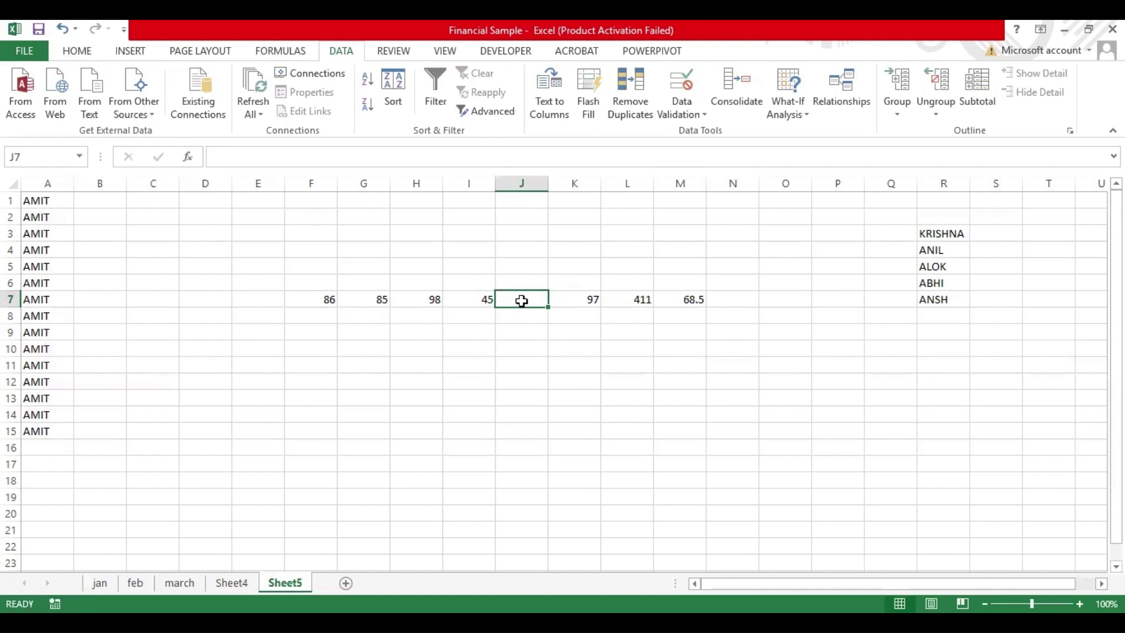
{"action": "left_click", "coordinate": [666, 302]}
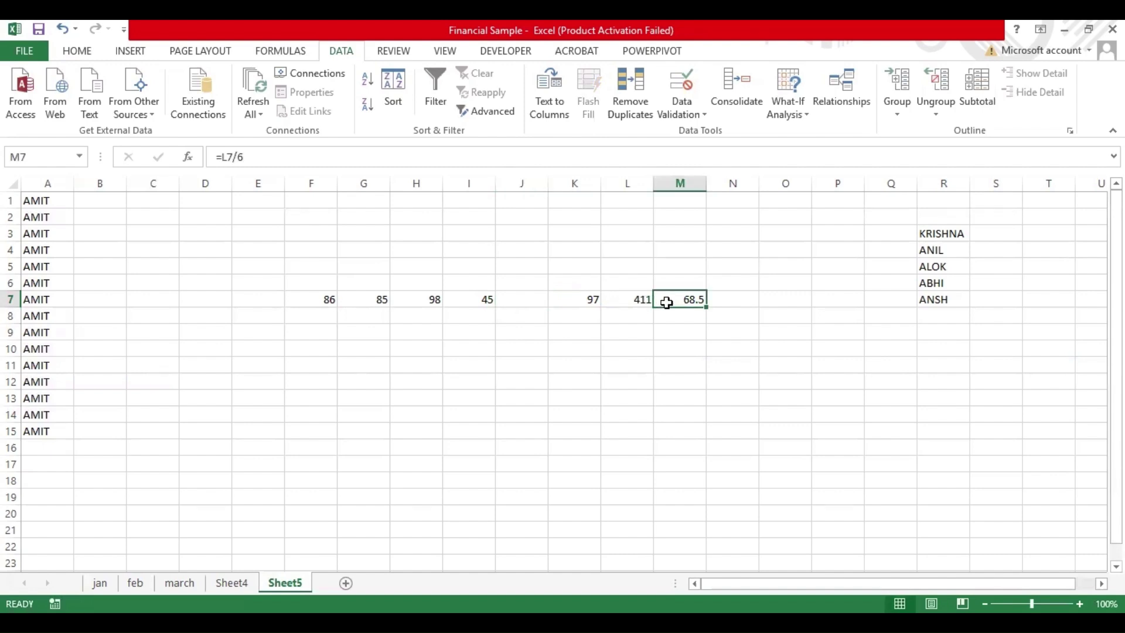
{"action": "left_click", "coordinate": [797, 109]}
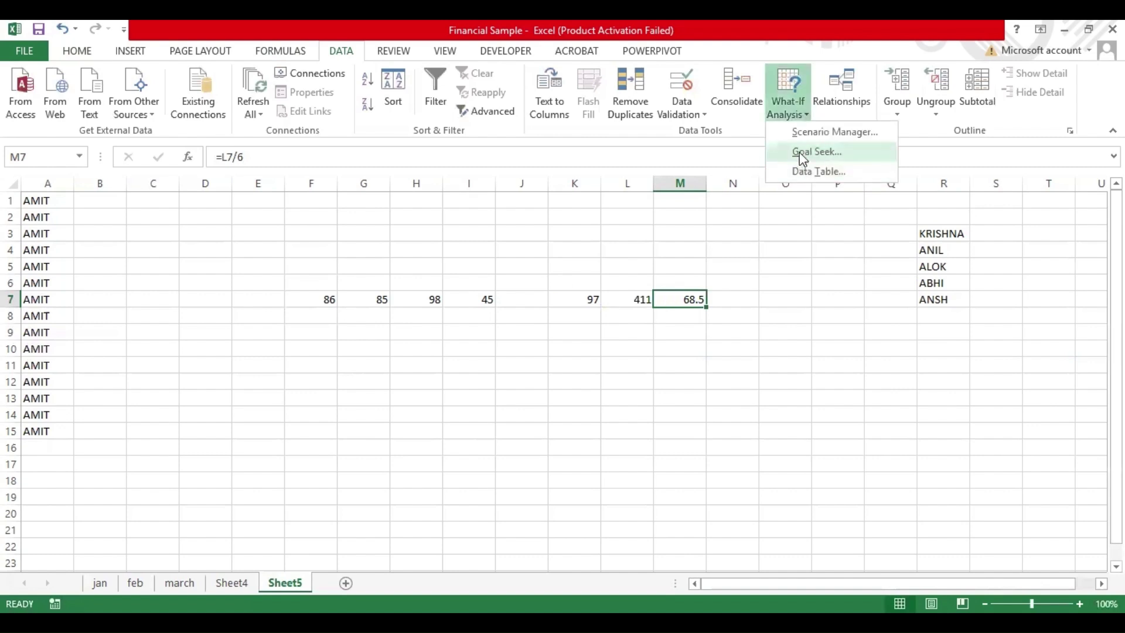
{"action": "left_click", "coordinate": [802, 153]}
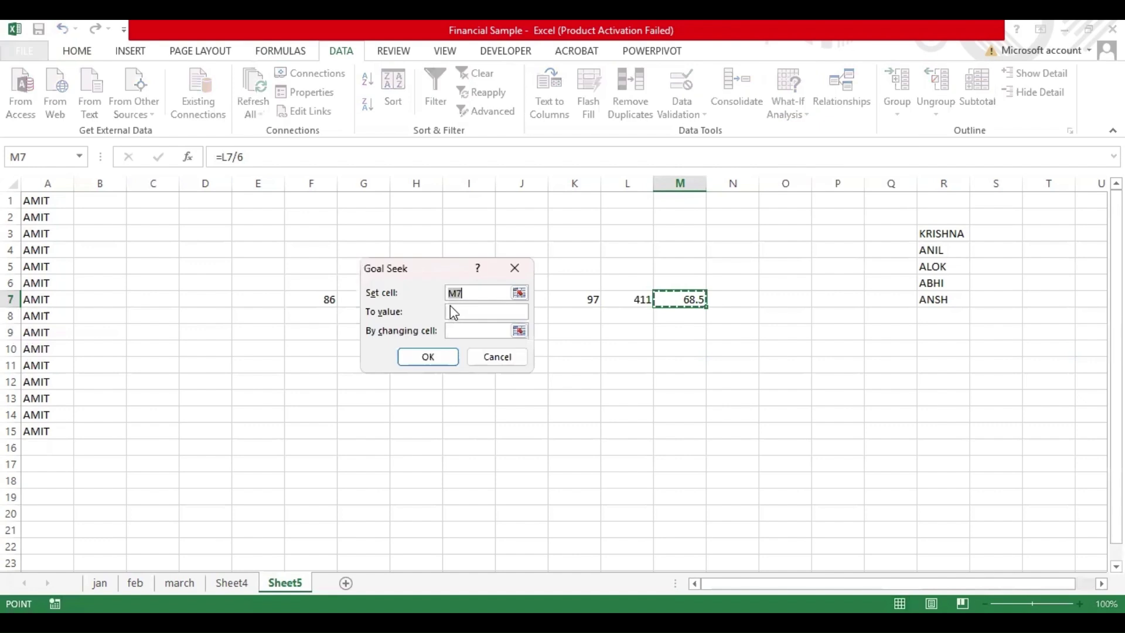
{"action": "left_click", "coordinate": [458, 310]}
{"action": "type", "text": "80"}
{"action": "left_click_drag", "start_coordinate": [433, 276], "coordinate": [302, 259]}
{"action": "left_click", "coordinate": [348, 314]}
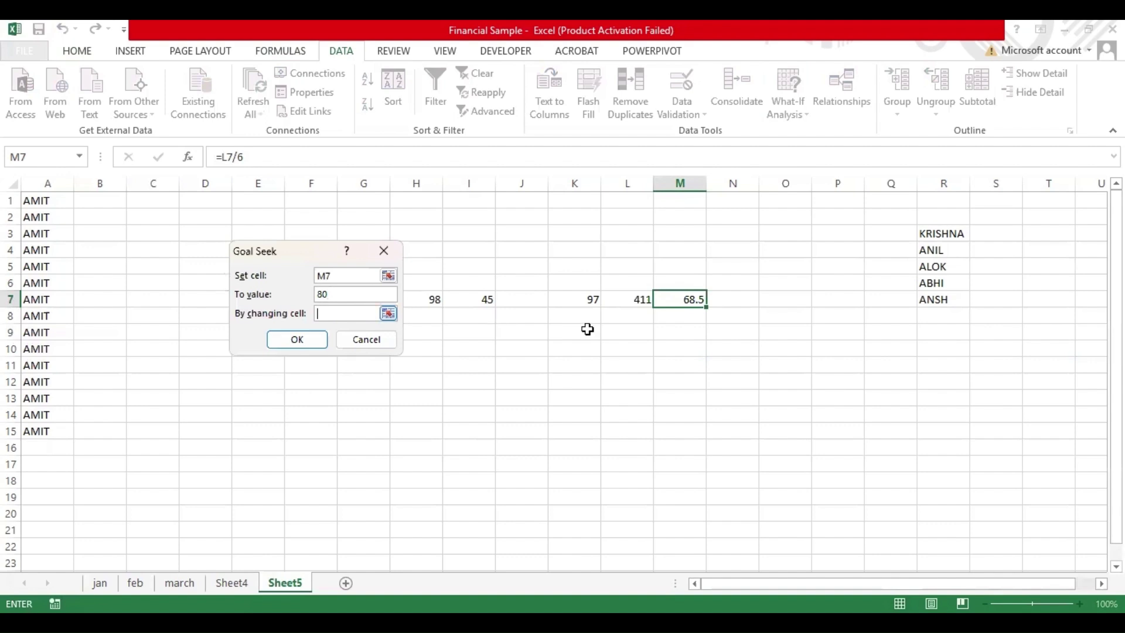
{"action": "left_click", "coordinate": [530, 304]}
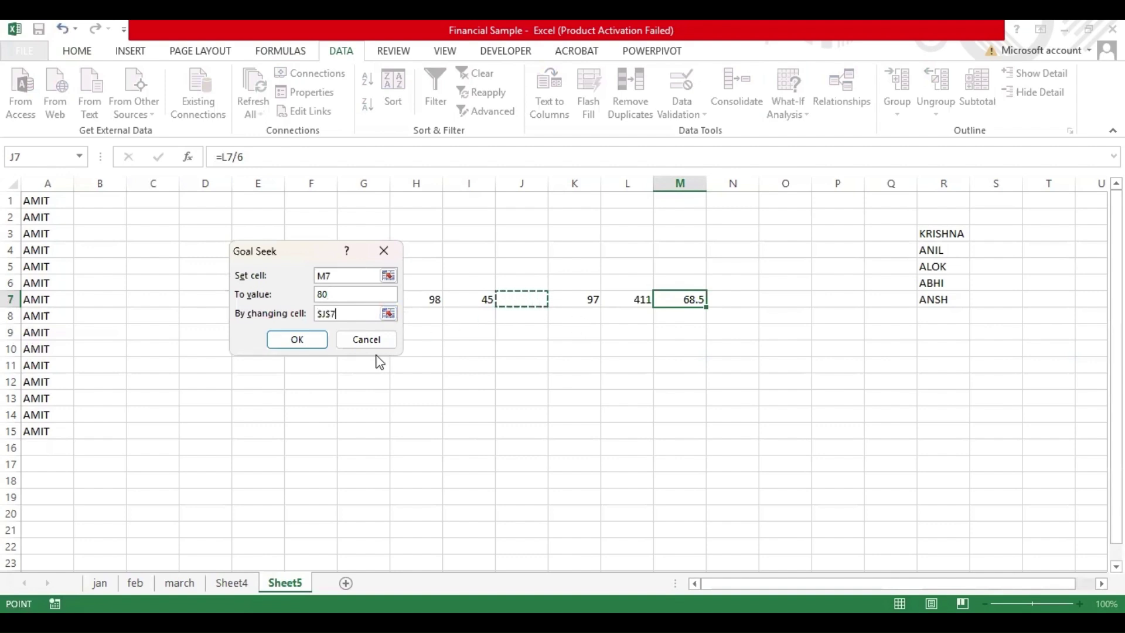
{"action": "left_click", "coordinate": [301, 333]}
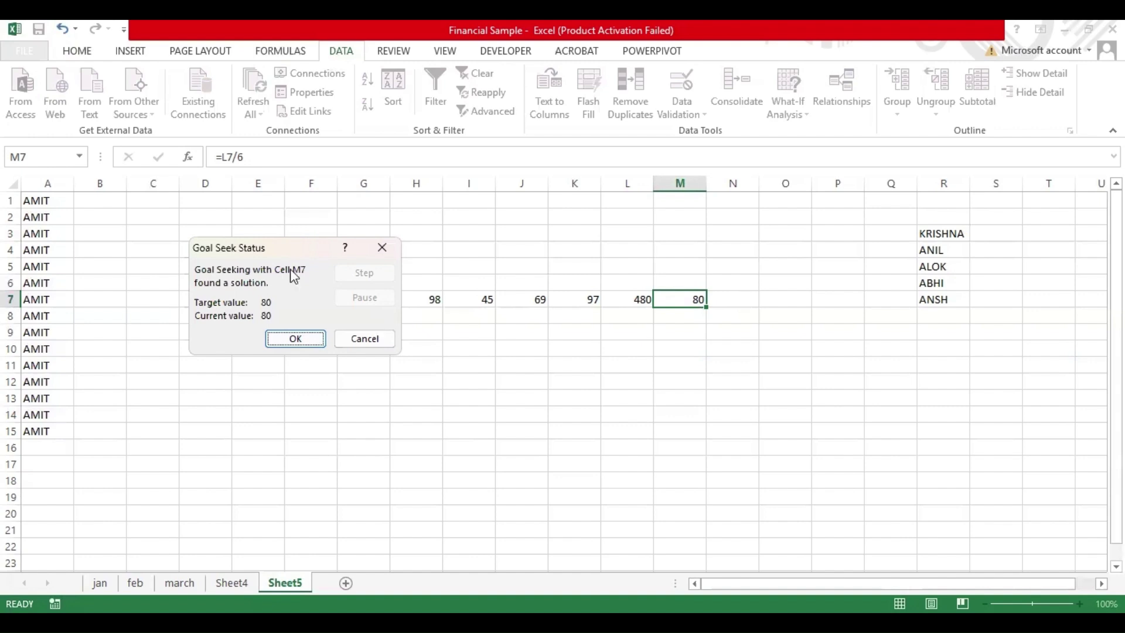
{"action": "left_click", "coordinate": [283, 334]}
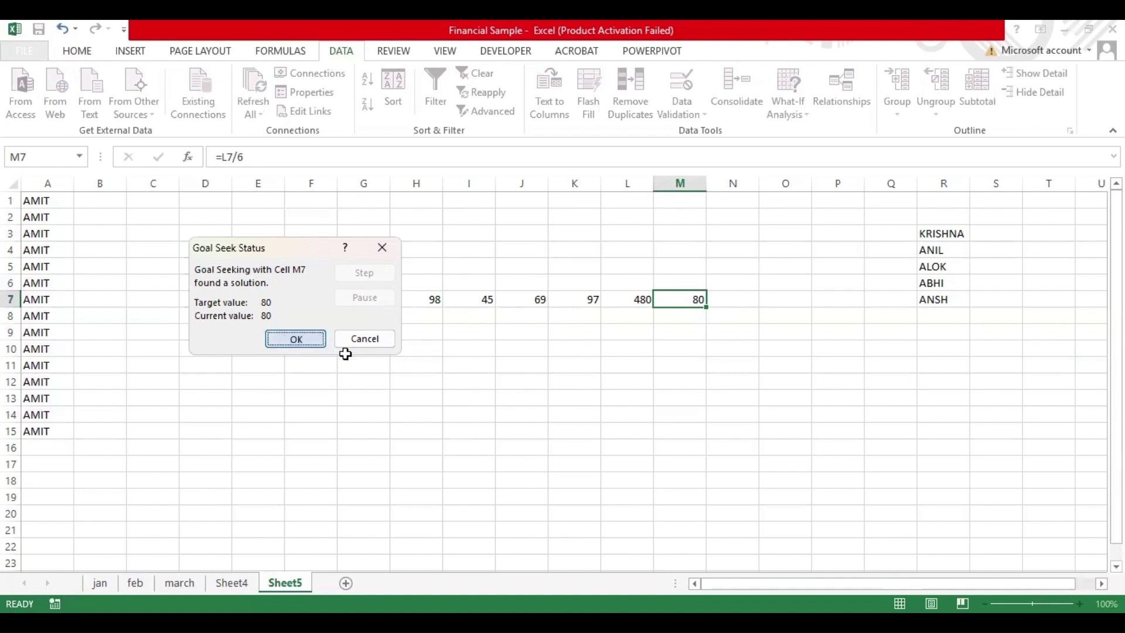
- Insert two blank columns before column J, between the 45 and 69 marks
{"action": "left_click", "coordinate": [324, 294]}
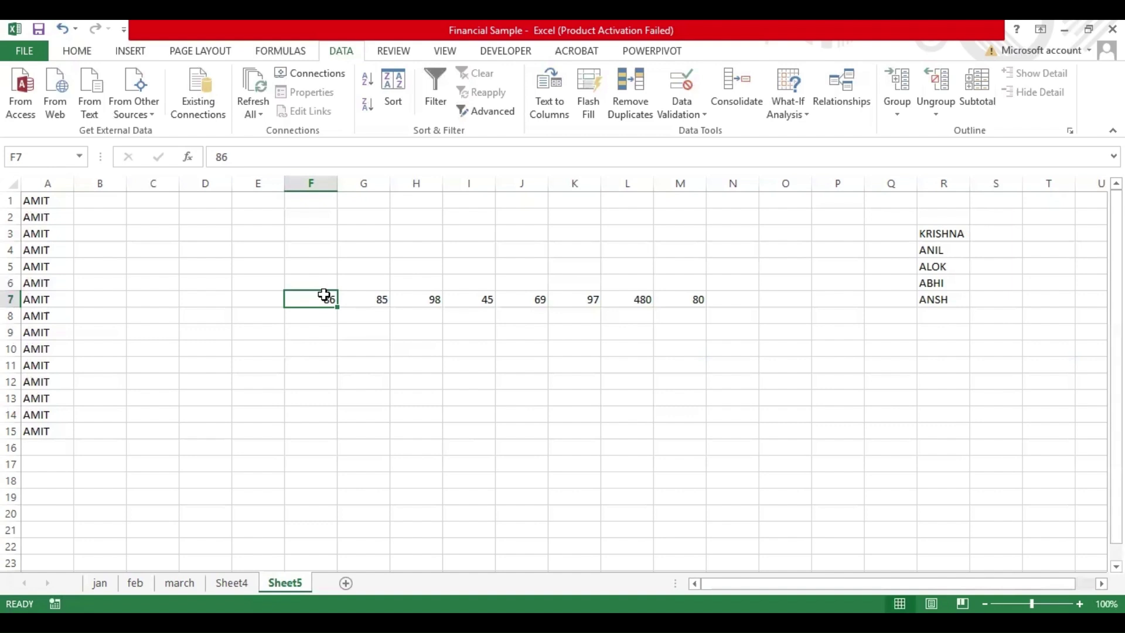
{"action": "left_click", "coordinate": [509, 180]}
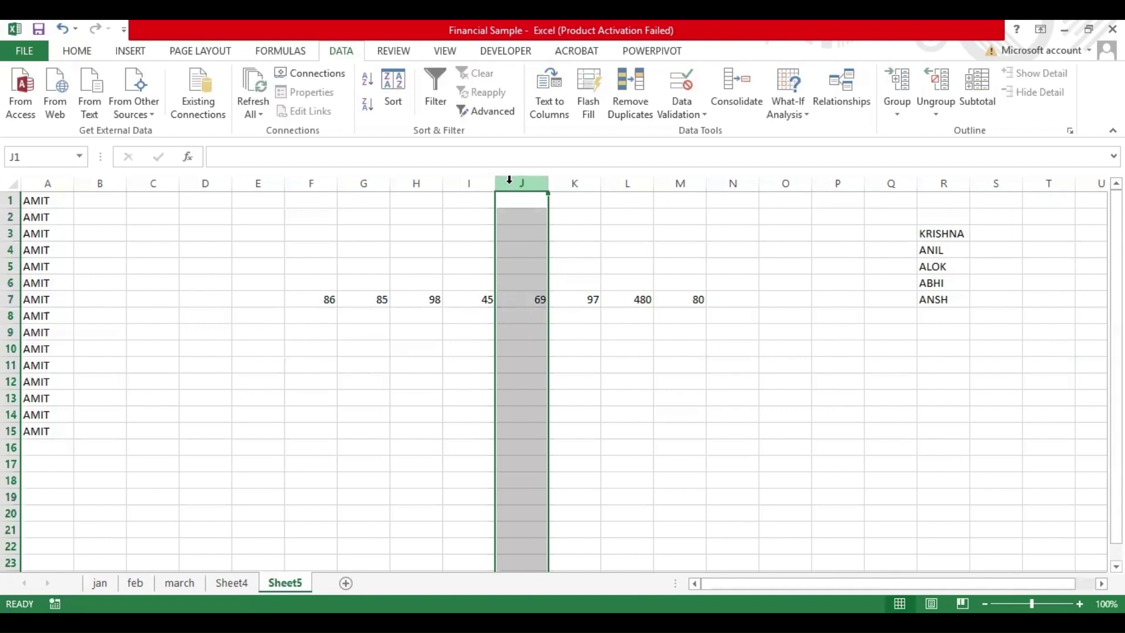
{"action": "left_click_drag", "start_coordinate": [507, 181], "coordinate": [565, 176]}
{"action": "right_click", "coordinate": [566, 180]}
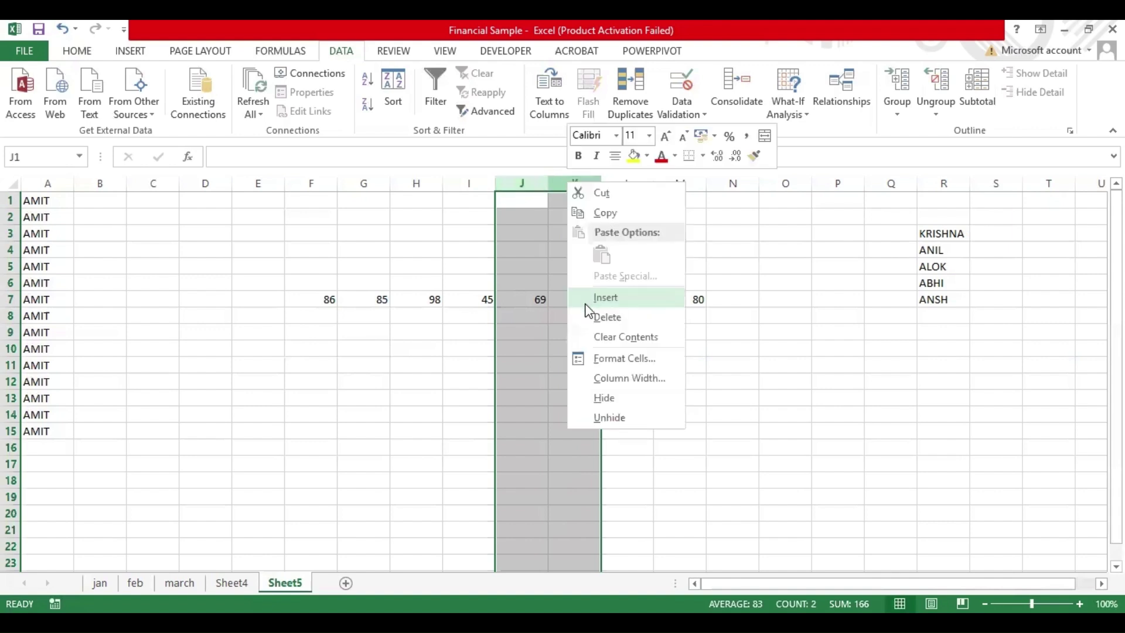
{"action": "left_click", "coordinate": [586, 303]}
{"action": "left_click", "coordinate": [557, 301]}
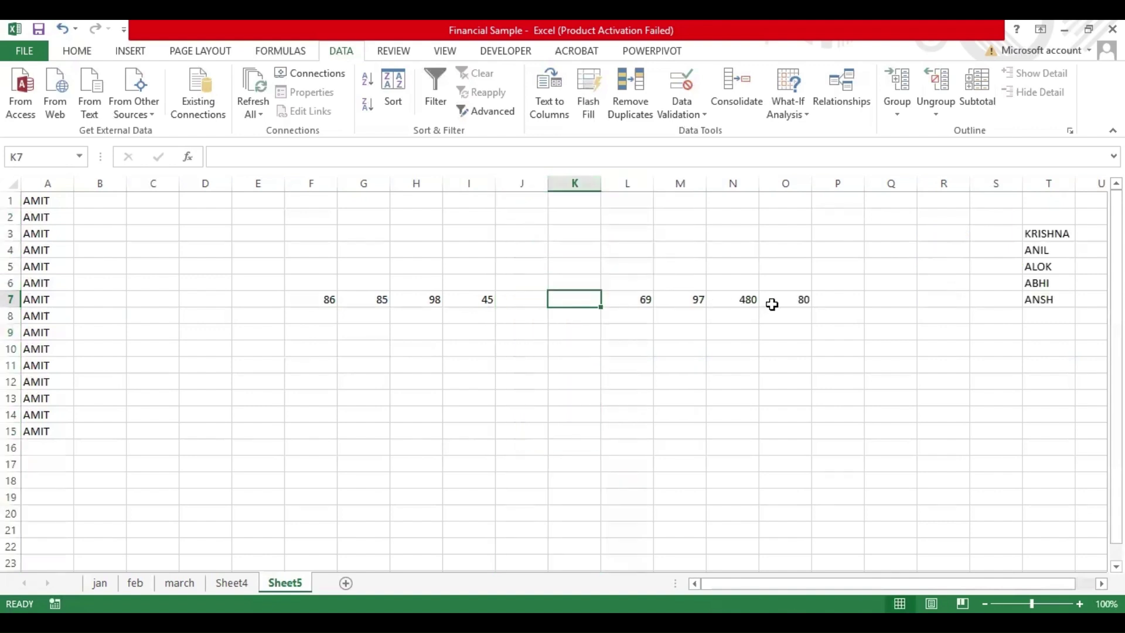
- Change the average formula in O7 to =N7/8
{"action": "left_click", "coordinate": [796, 300]}
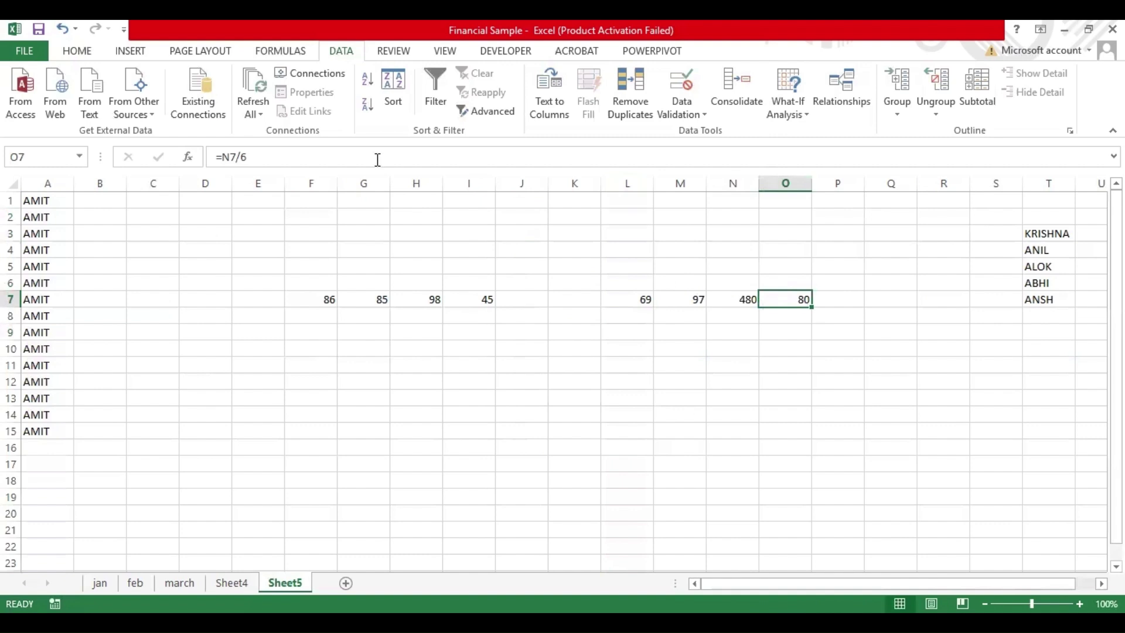
{"action": "left_click", "coordinate": [281, 161]}
{"action": "key", "text": "BackSpace"}
{"action": "type", "text": "8"}
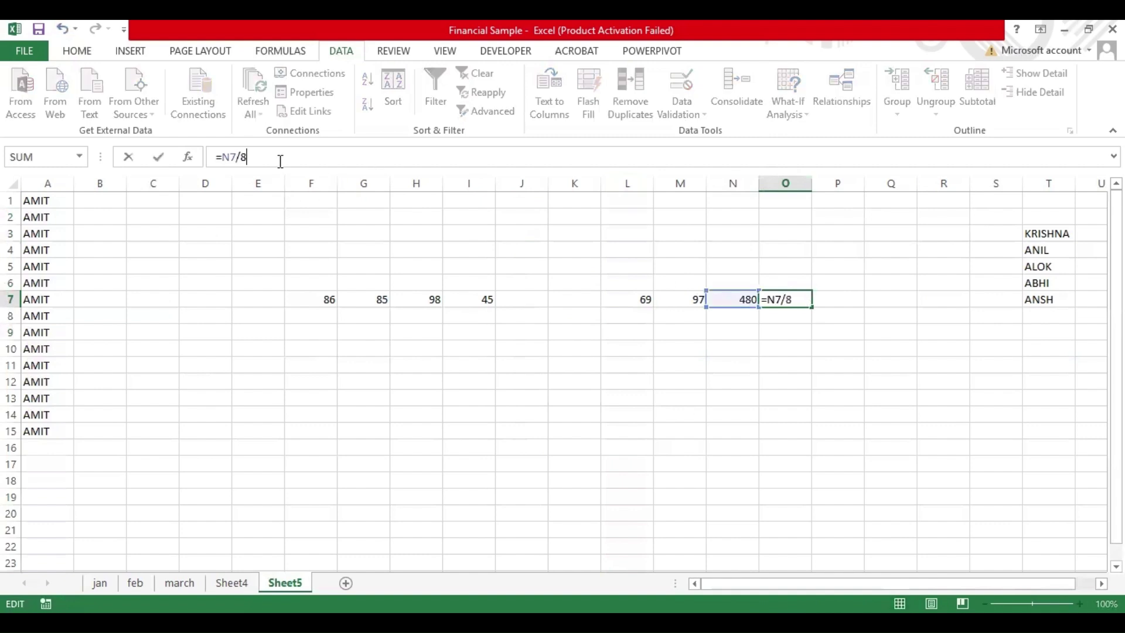
{"action": "key", "text": "Return"}
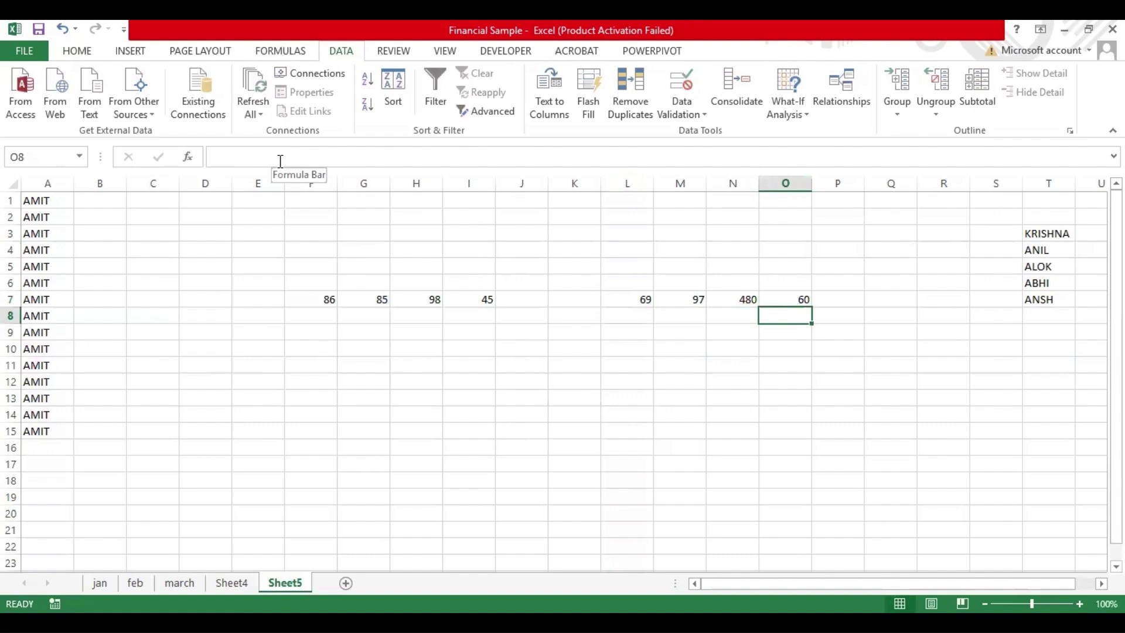
- Try to run Goal Seek to bring the average in O7 to 80 by changing both empty cells J7:K7
{"action": "key", "text": "Up"}
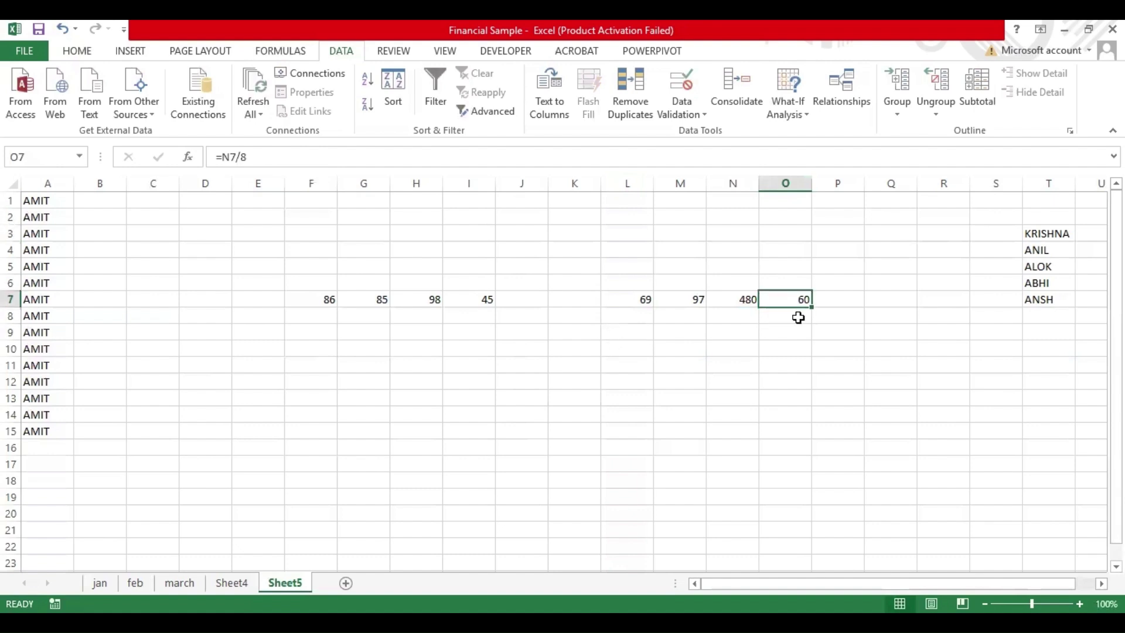
{"action": "left_click", "coordinate": [802, 109]}
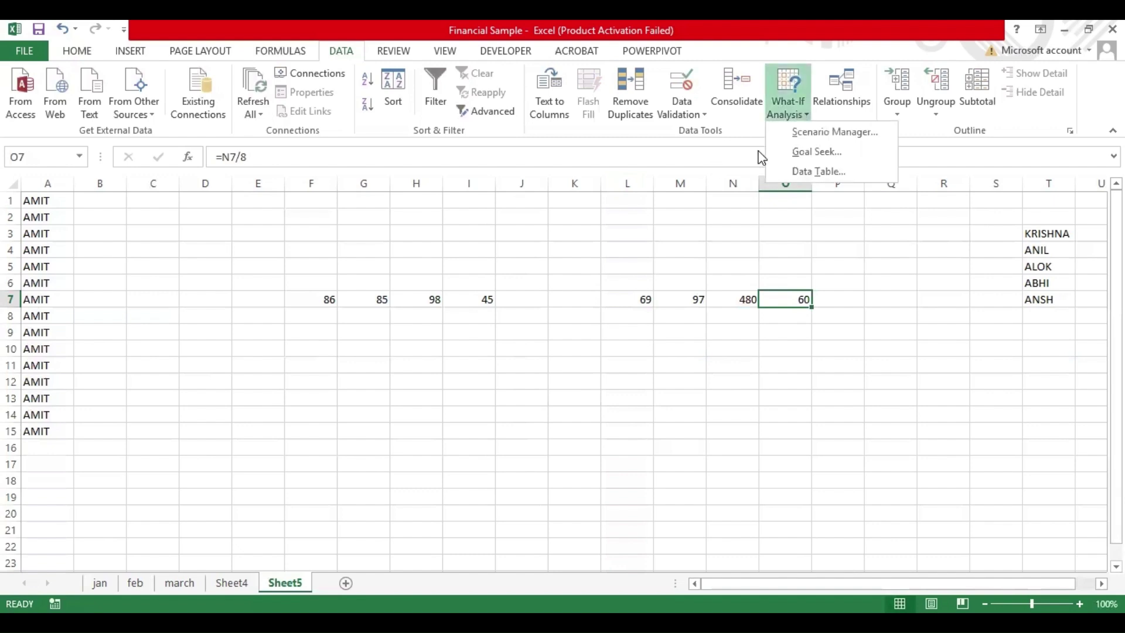
{"action": "left_click", "coordinate": [796, 157]}
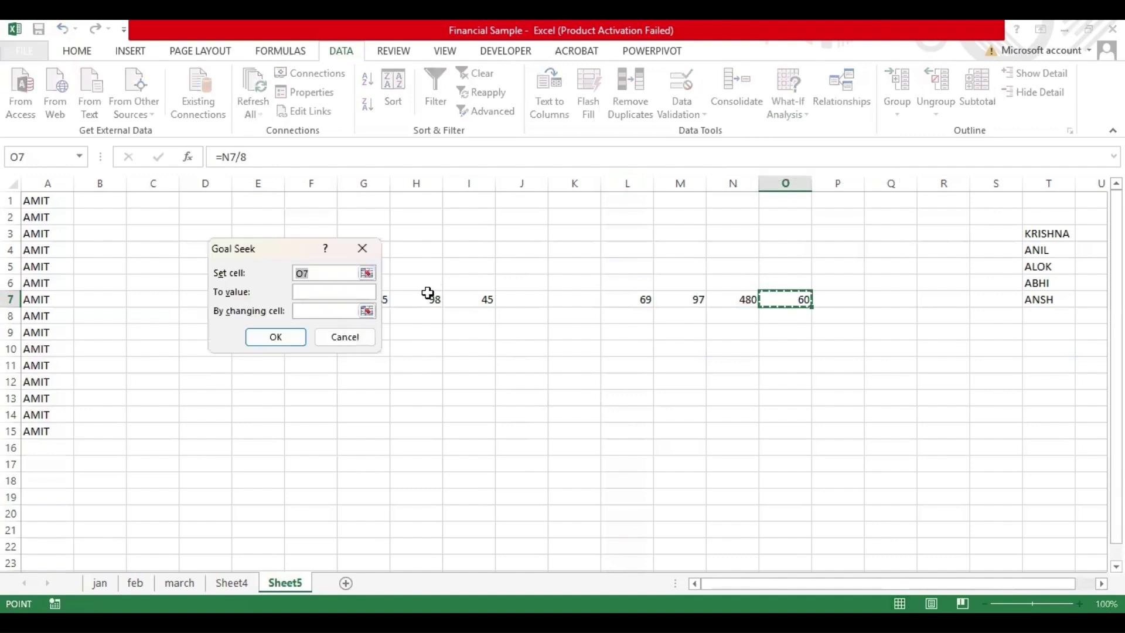
{"action": "left_click", "coordinate": [348, 287]}
{"action": "type", "text": "80"}
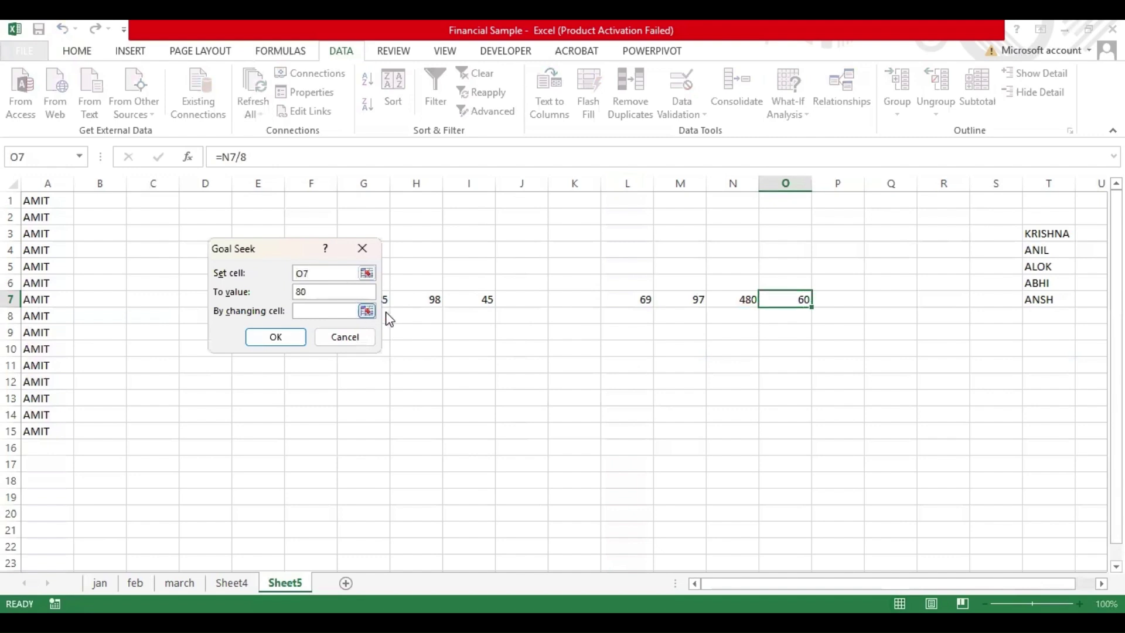
{"action": "left_click", "coordinate": [366, 310]}
{"action": "left_click_drag", "start_coordinate": [520, 298], "coordinate": [562, 298]}
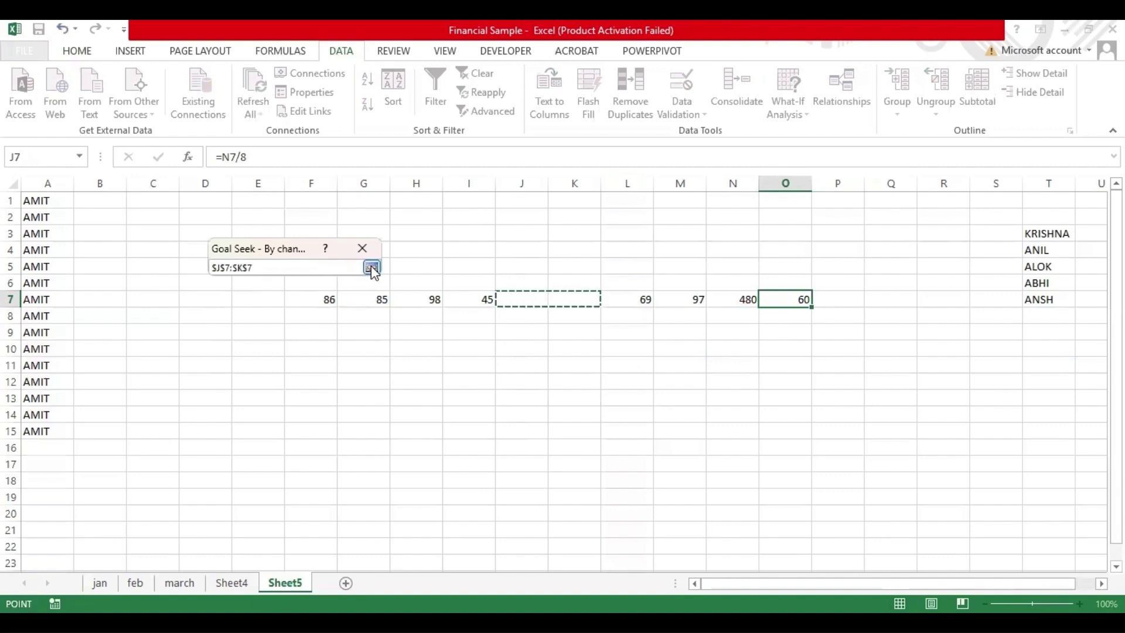
{"action": "left_click", "coordinate": [371, 268]}
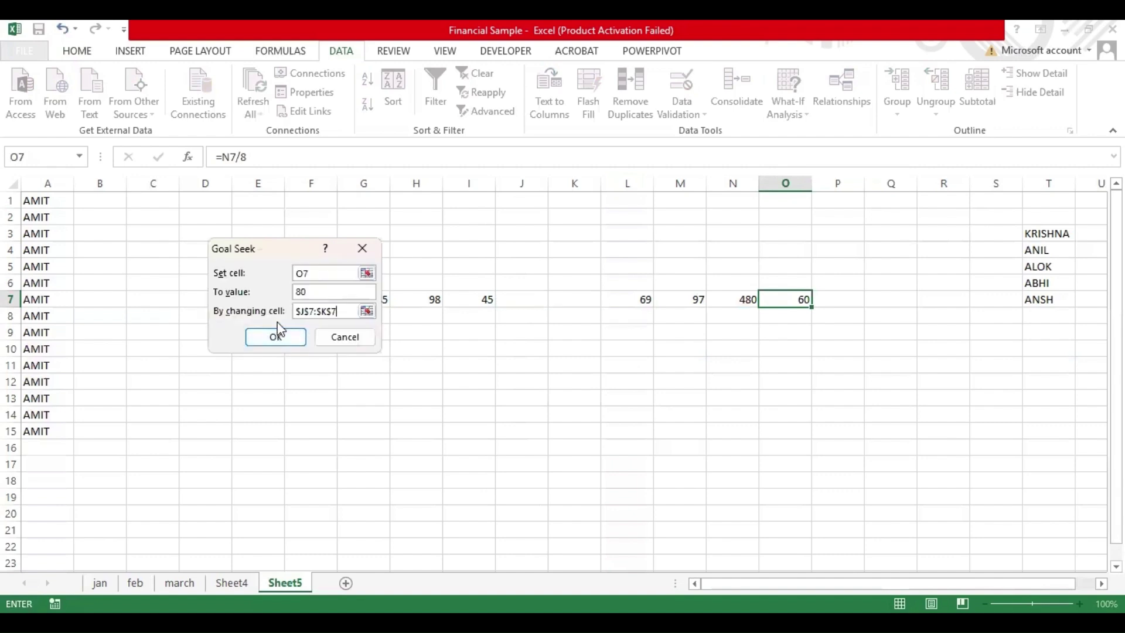
{"action": "left_click", "coordinate": [277, 335]}
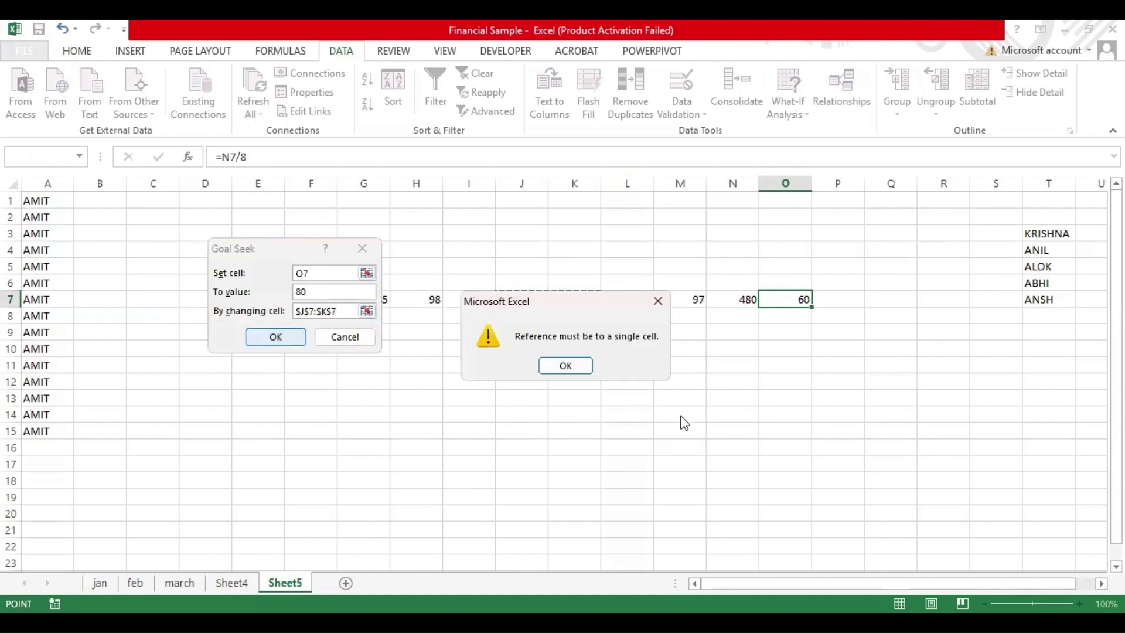
{"action": "left_click", "coordinate": [566, 365]}
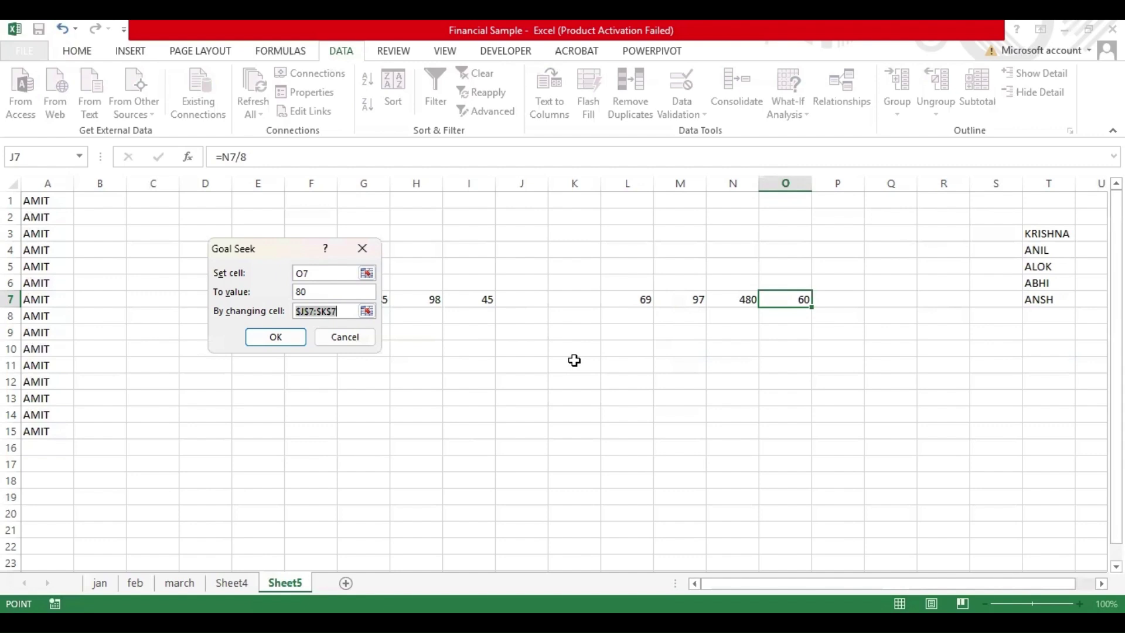
- Try Goal Seek with J7 and K7 given as separate comma-delimited changing cells, and discard the solution
{"action": "left_click", "coordinate": [529, 297]}
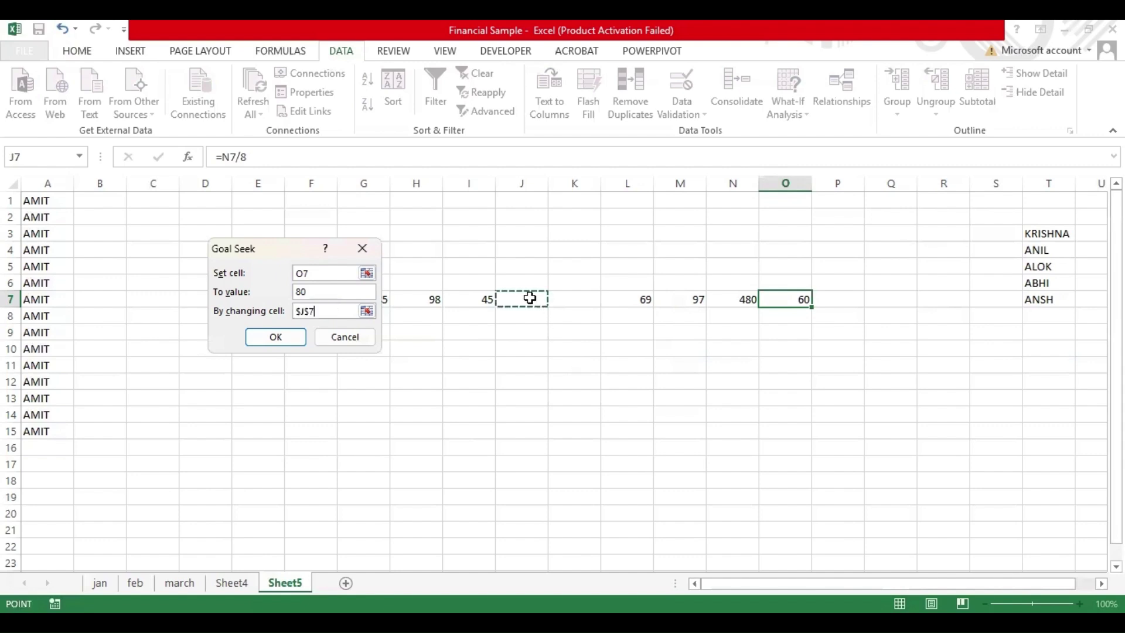
{"action": "type", "text": ","}
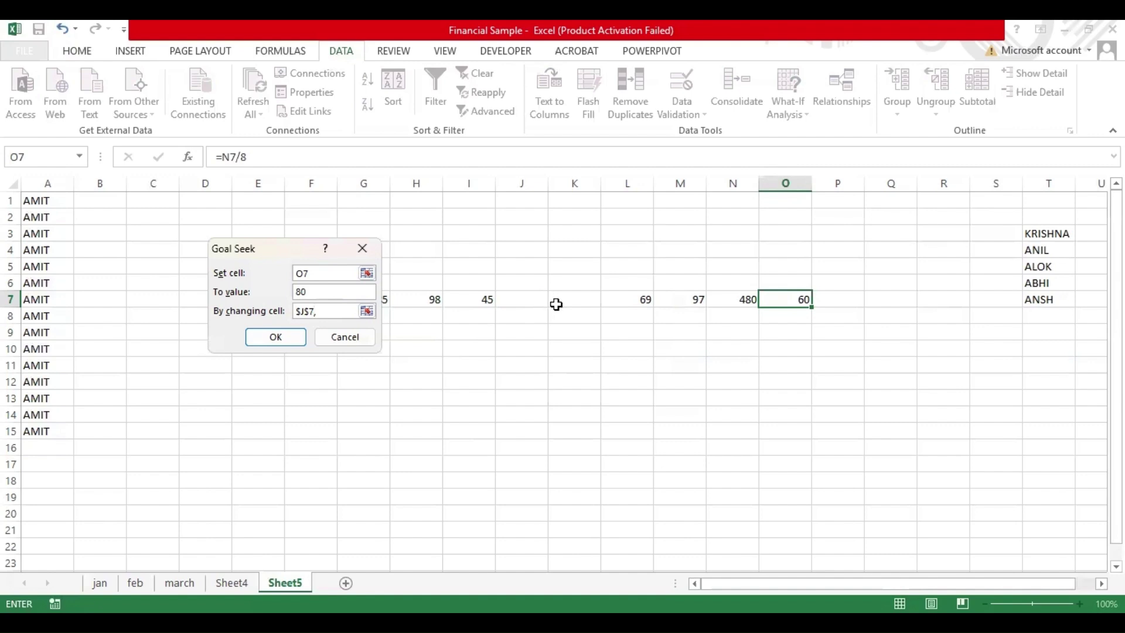
{"action": "left_click", "coordinate": [556, 304]}
{"action": "left_click", "coordinate": [282, 337]}
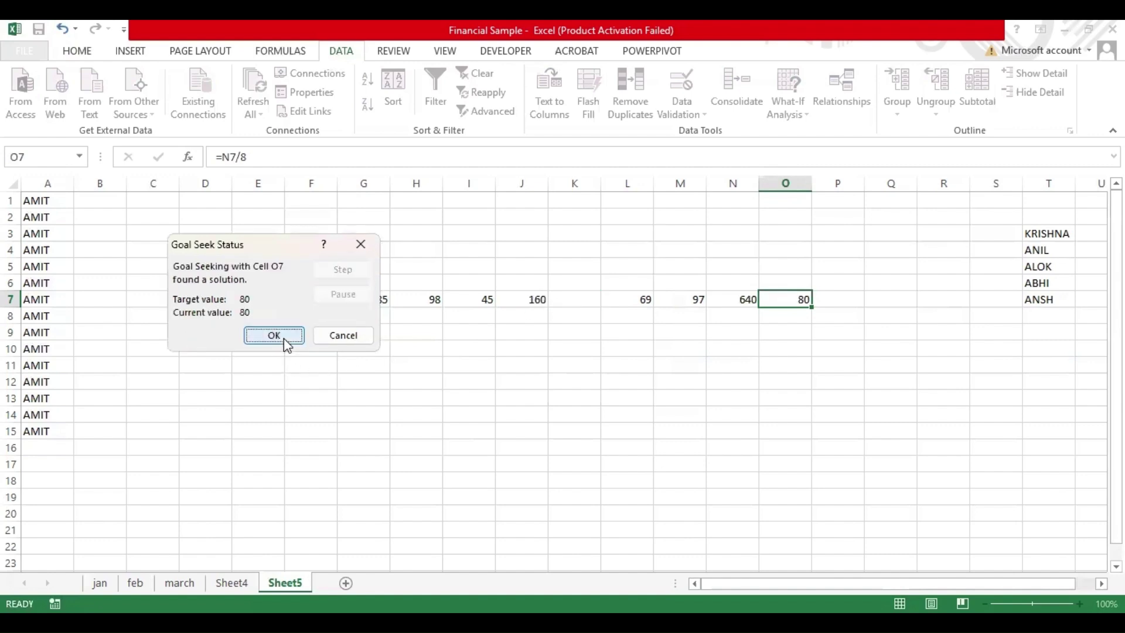
{"action": "left_click", "coordinate": [321, 335]}
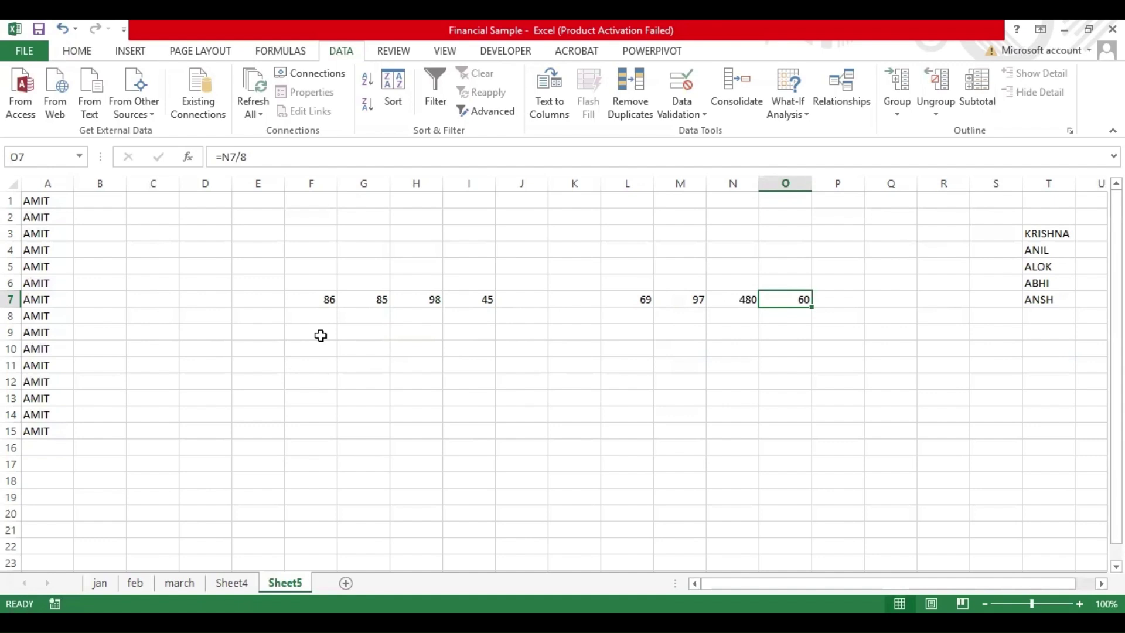
- Undo the average formula change and the insertion of the two blank columns
{"action": "key", "text": "ctrl+z"}
{"action": "key", "text": "ctrl+z"}
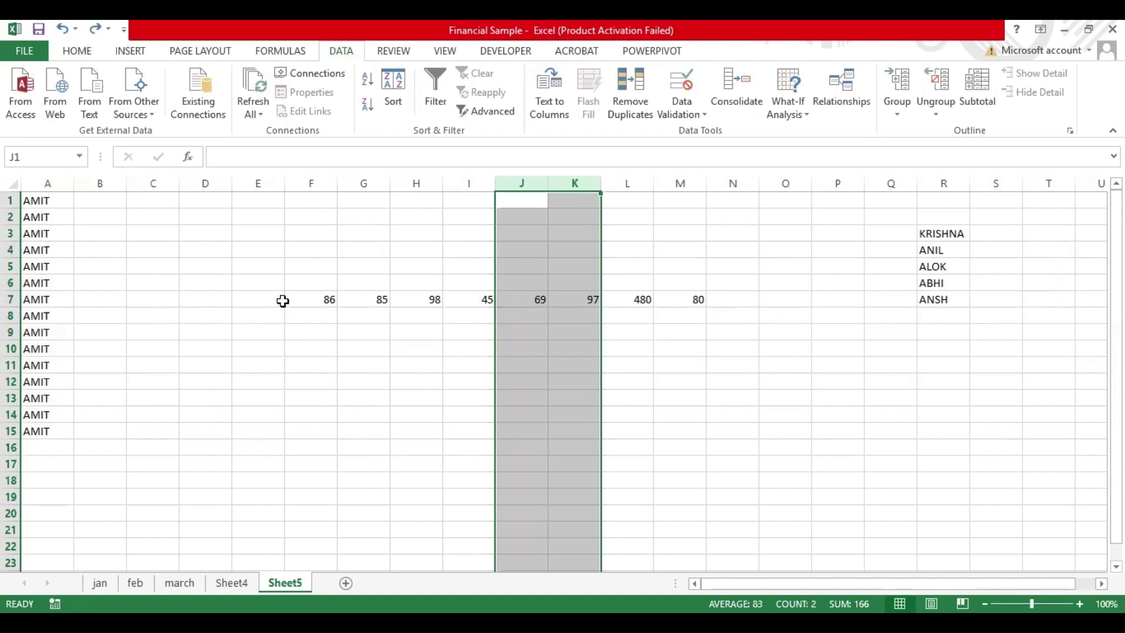
{"action": "left_click", "coordinate": [298, 322]}
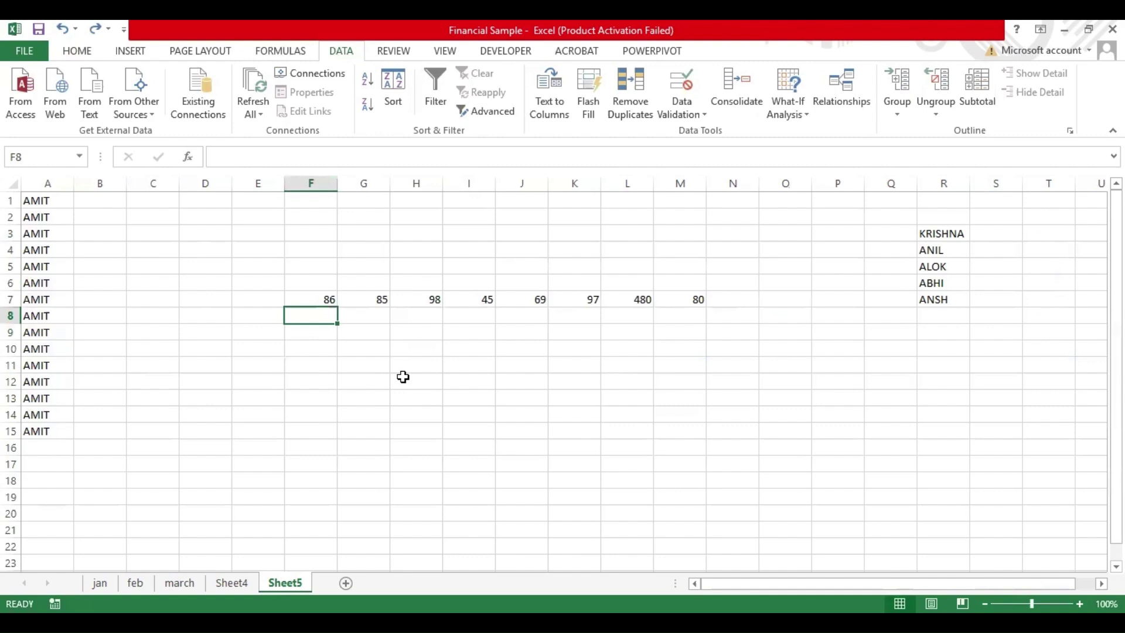
- Clear the mark in J7 and check which cells the total formula in L7 sums
{"action": "left_click", "coordinate": [413, 302]}
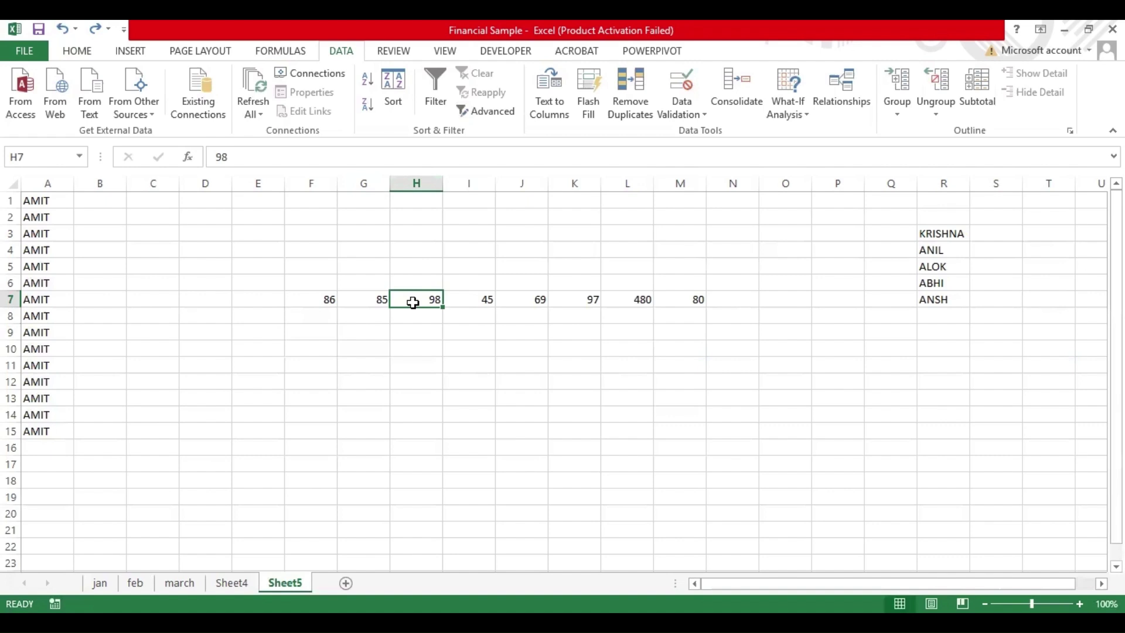
{"action": "key", "text": "Right"}
{"action": "key", "text": "Right"}
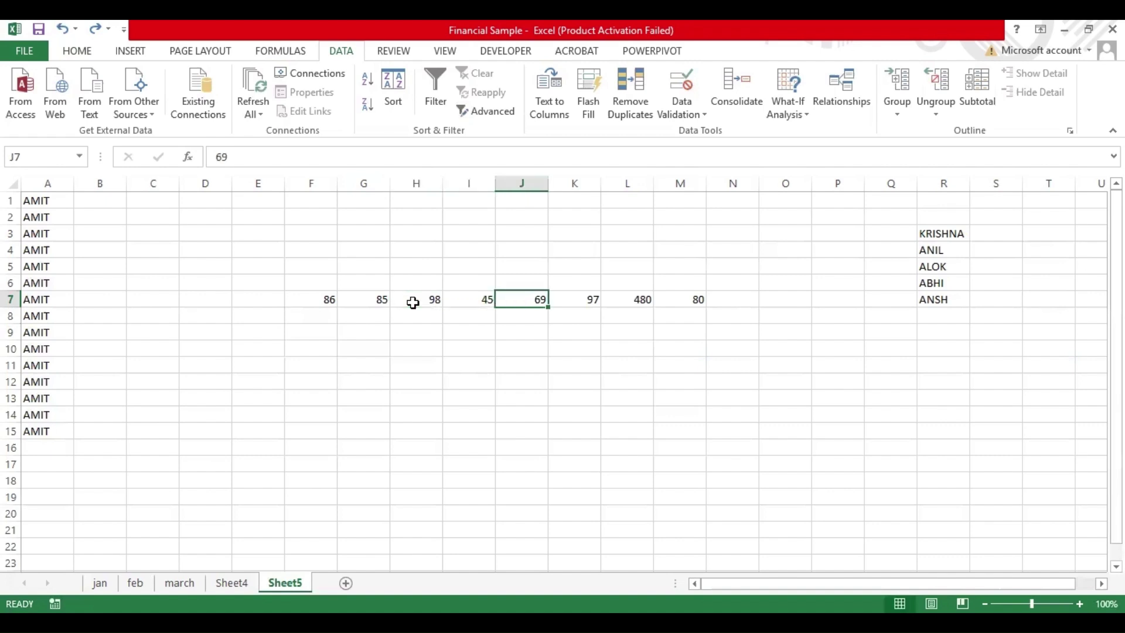
{"action": "key", "text": "Delete"}
{"action": "left_click", "coordinate": [623, 299]}
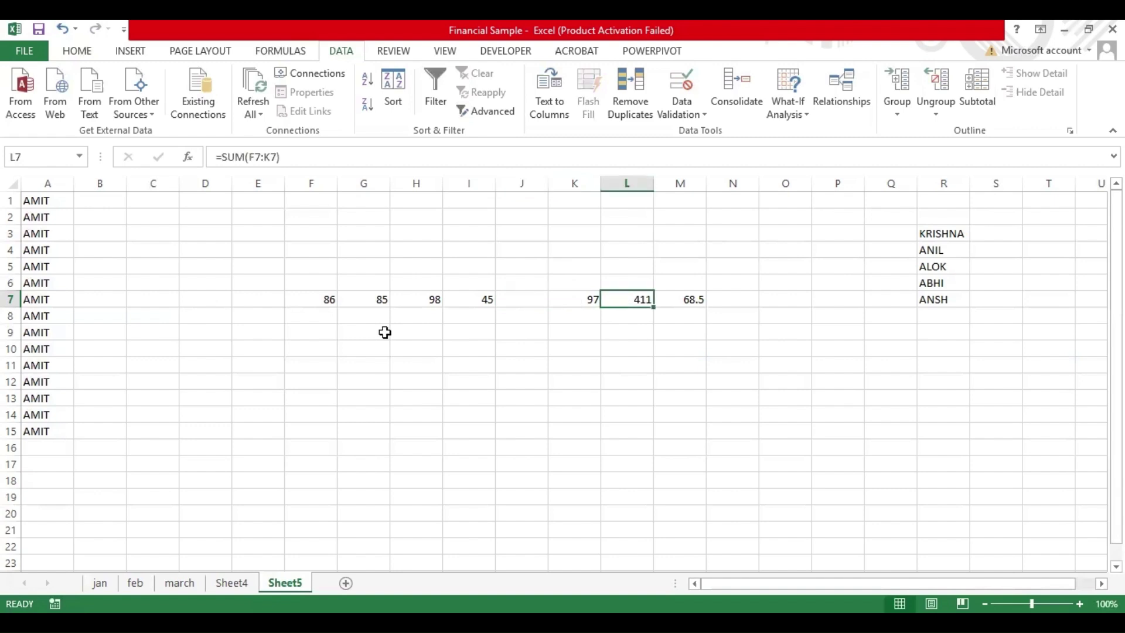
{"action": "key", "text": "F2"}
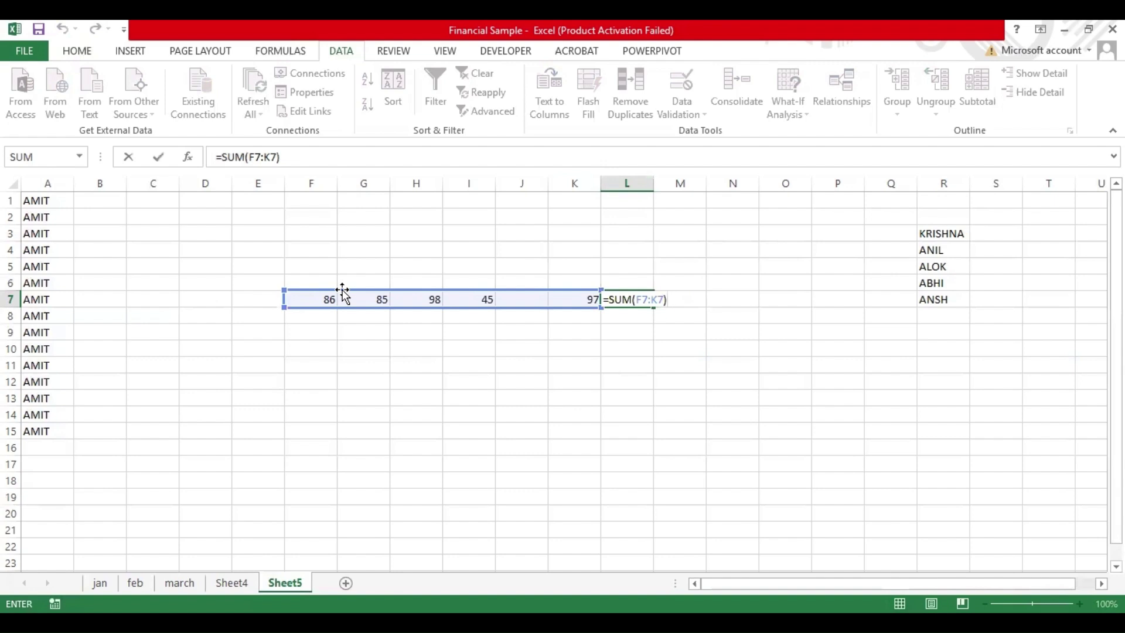
{"action": "key", "text": "ctrl+Return"}
- Clear the first mark in F7 and enter 78 as the mark in J7
{"action": "left_click", "coordinate": [327, 298]}
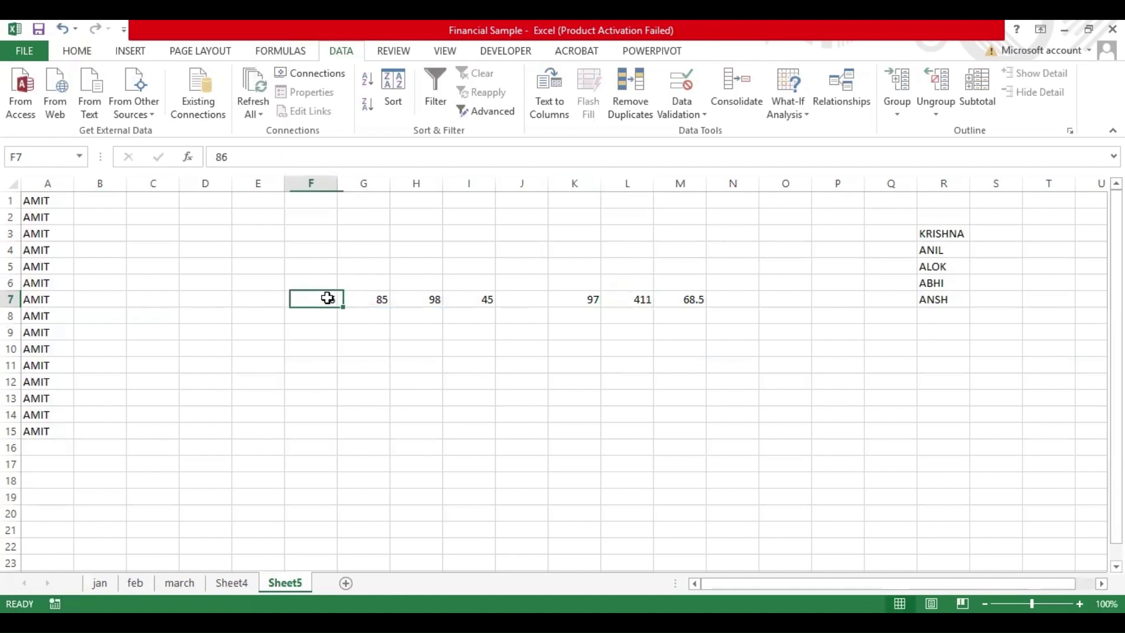
{"action": "key", "text": "Delete"}
{"action": "key", "text": "Right"}
{"action": "key", "text": "Right"}
{"action": "key", "text": "Right"}
{"action": "key", "text": "Right"}
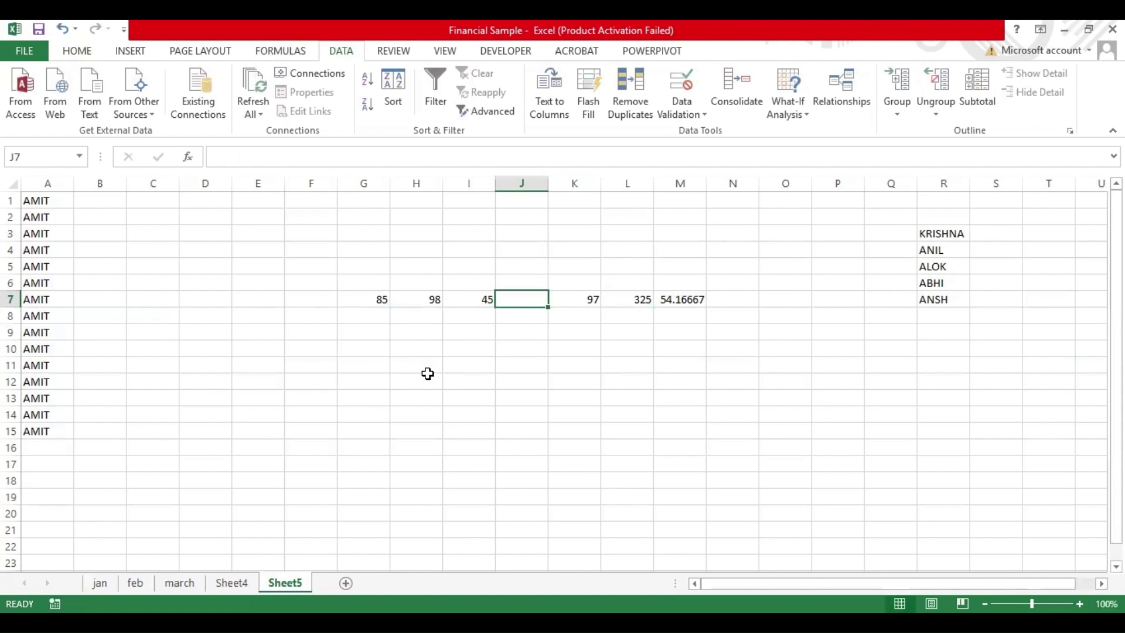
{"action": "type", "text": "78"}
{"action": "key", "text": "Return"}
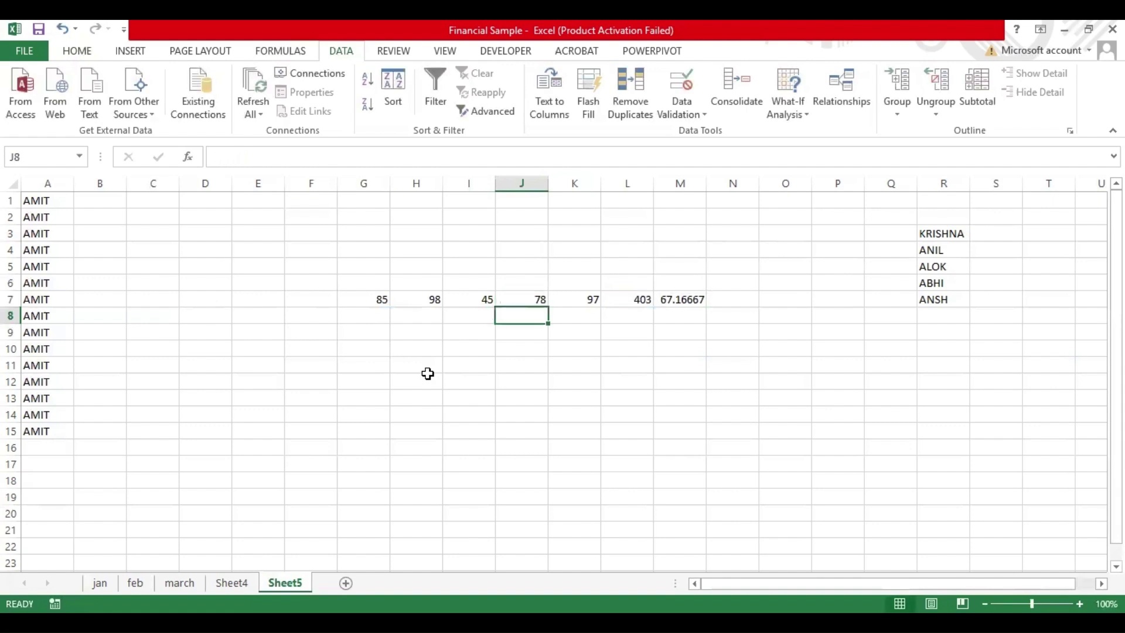
- Run Goal Seek to bring the average in M7 to 90 by changing the empty cell F7, and keep the solution
{"action": "left_click", "coordinate": [678, 299]}
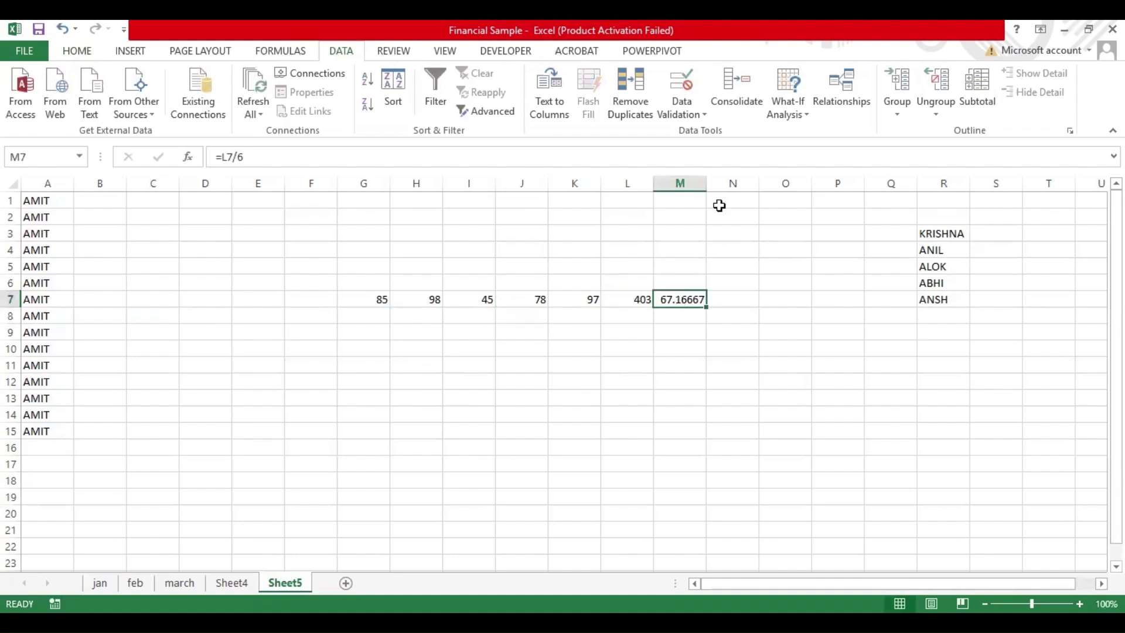
{"action": "left_click", "coordinate": [737, 105]}
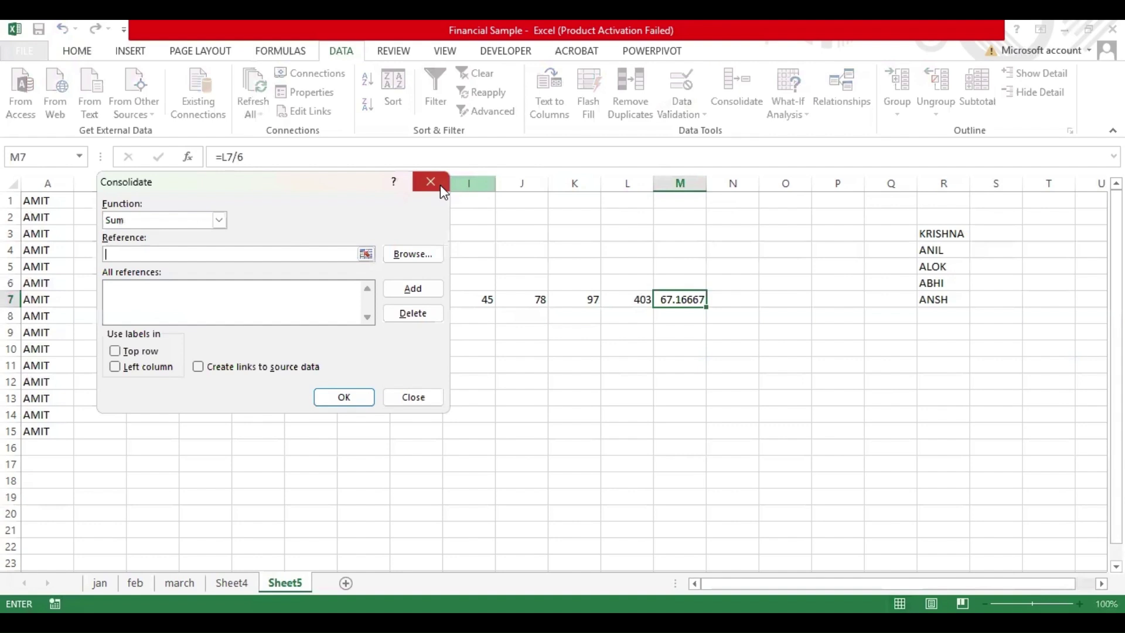
{"action": "key", "text": "Escape"}
{"action": "left_click", "coordinate": [787, 103]}
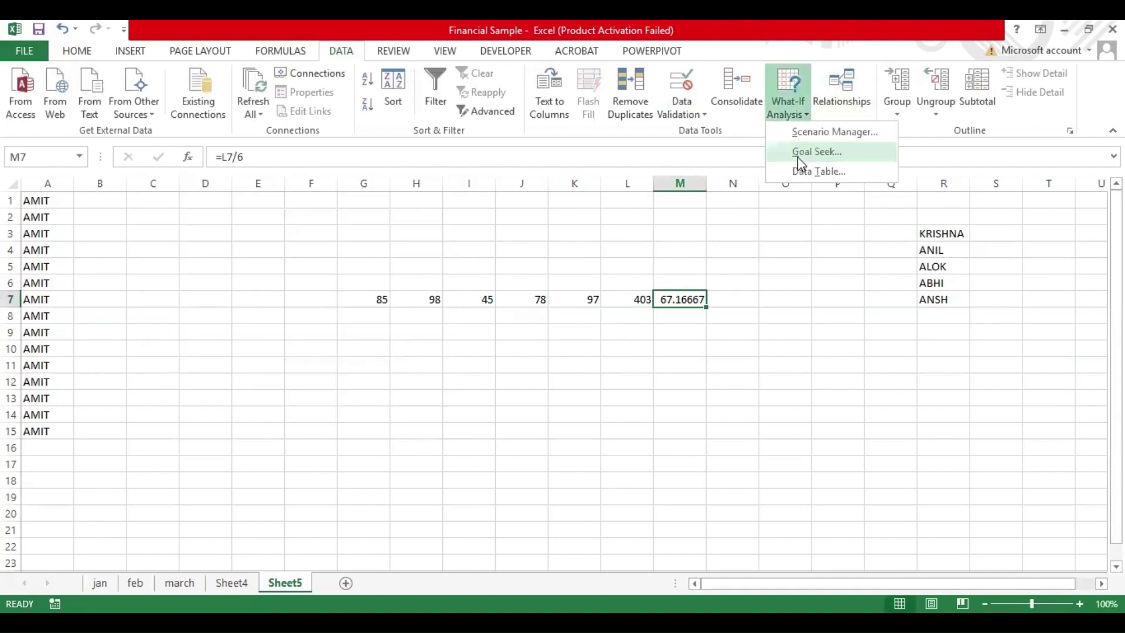
{"action": "left_click", "coordinate": [798, 155]}
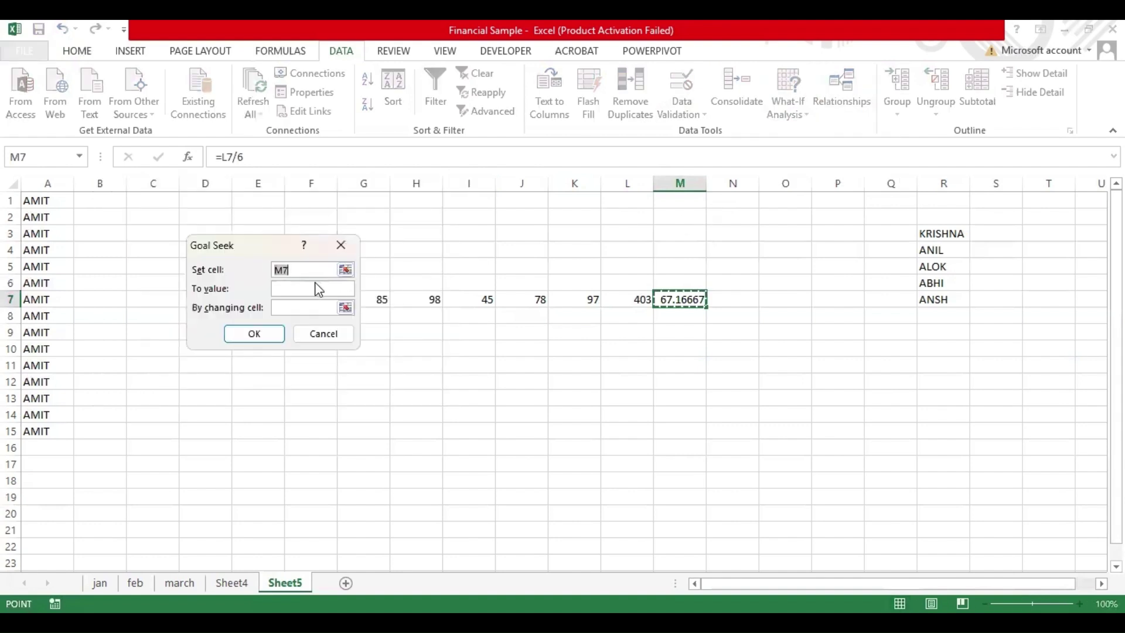
{"action": "left_click", "coordinate": [306, 288]}
{"action": "type", "text": "90"}
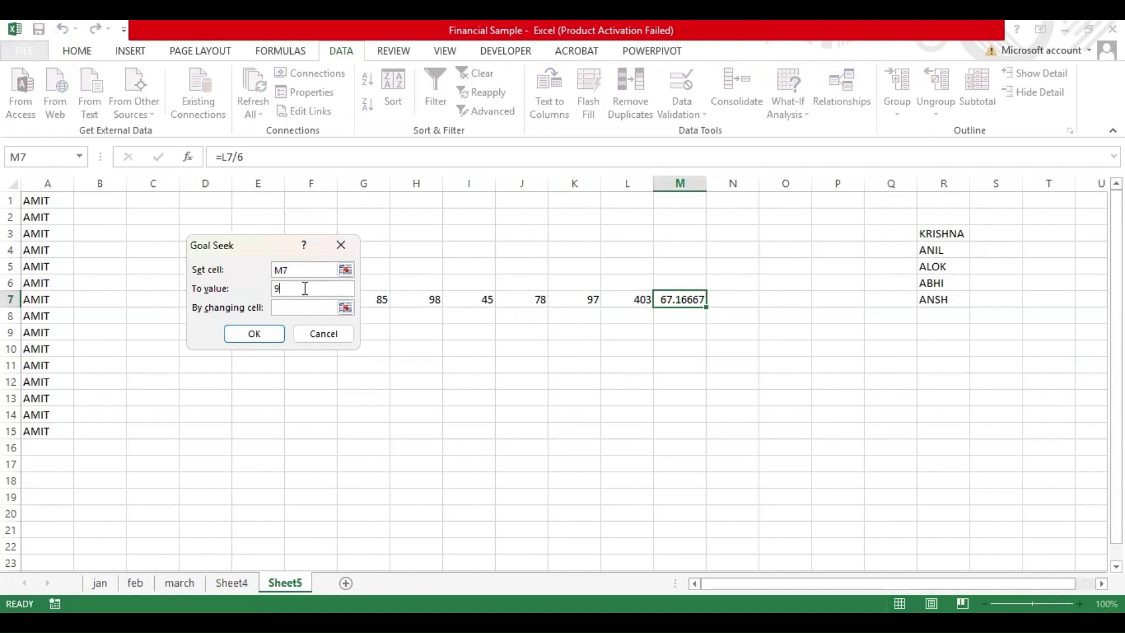
{"action": "left_click", "coordinate": [286, 308]}
{"action": "left_click", "coordinate": [301, 300]}
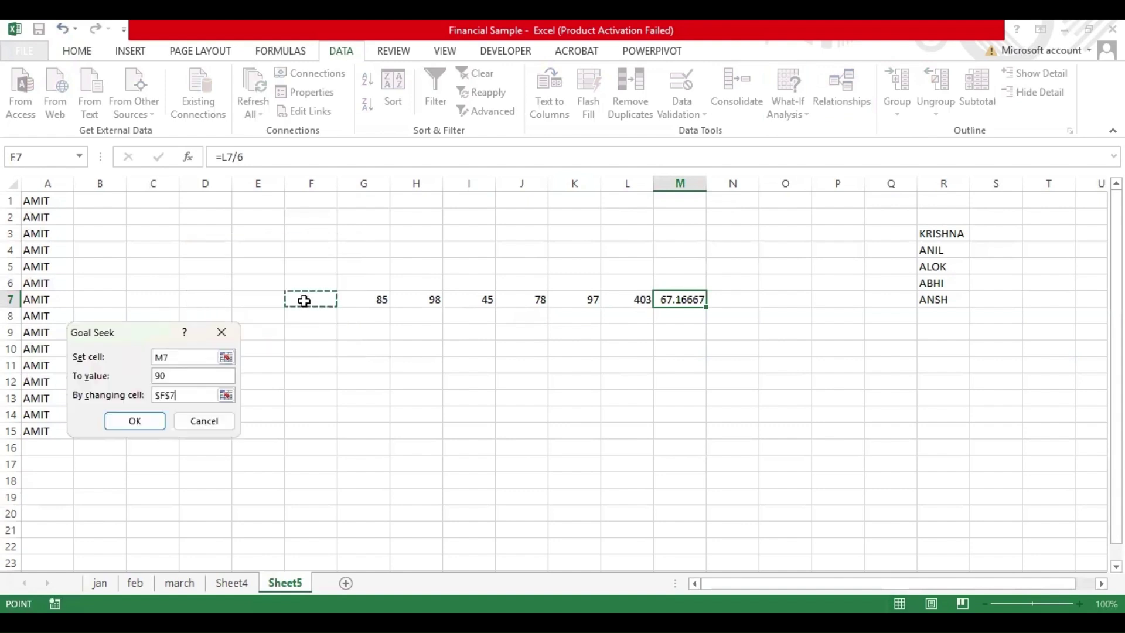
{"action": "left_click", "coordinate": [135, 422]}
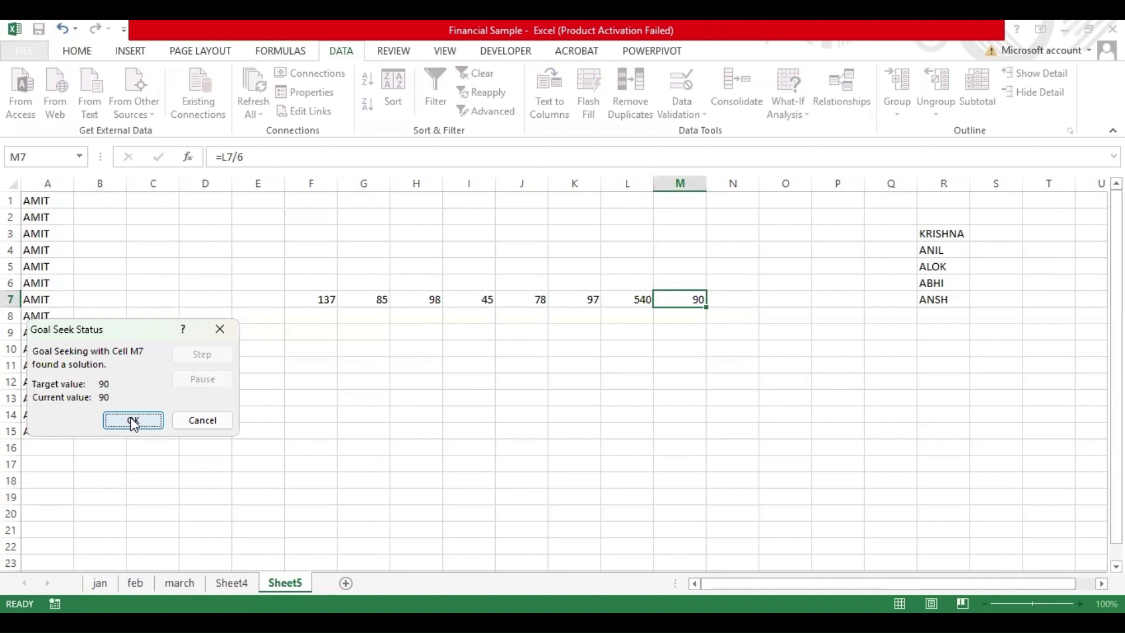
{"action": "left_click", "coordinate": [133, 421]}
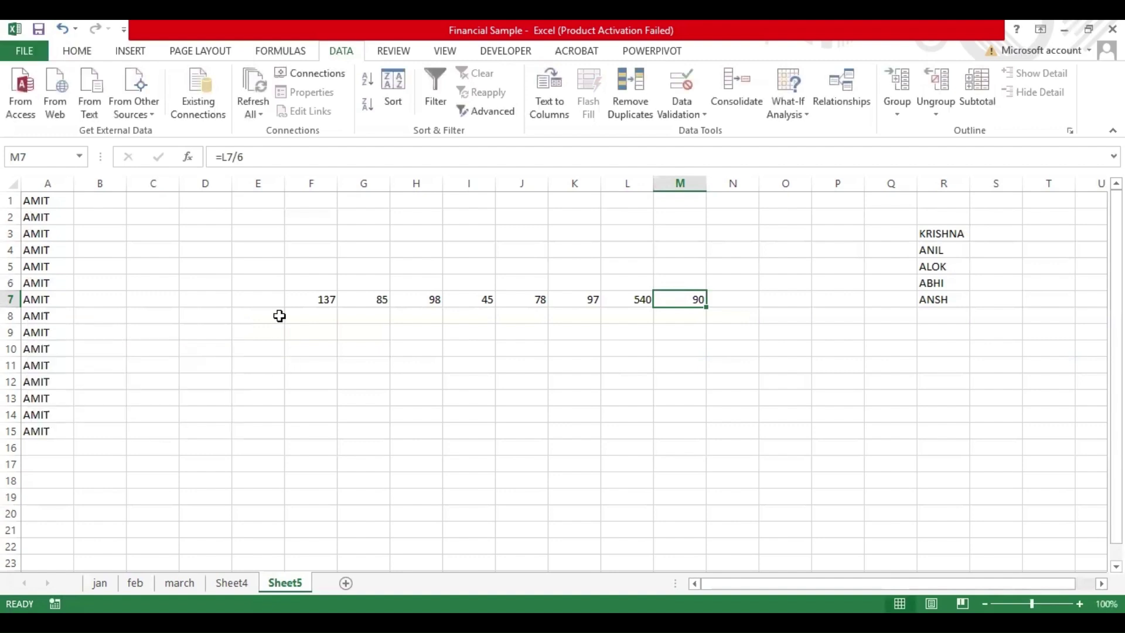
{"action": "left_click", "coordinate": [334, 346]}
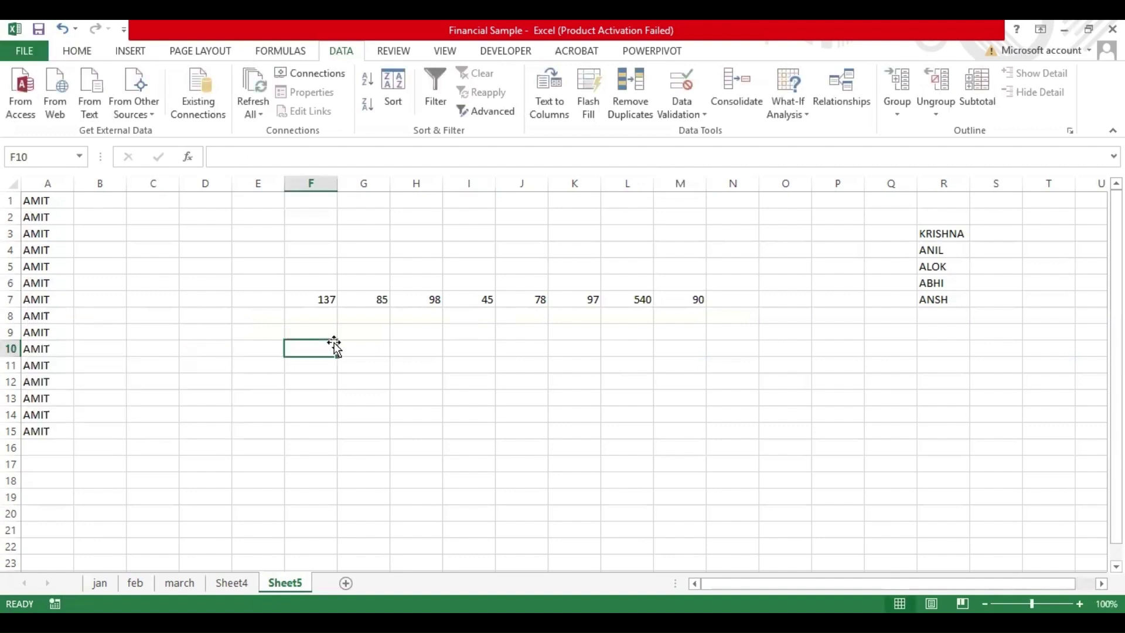